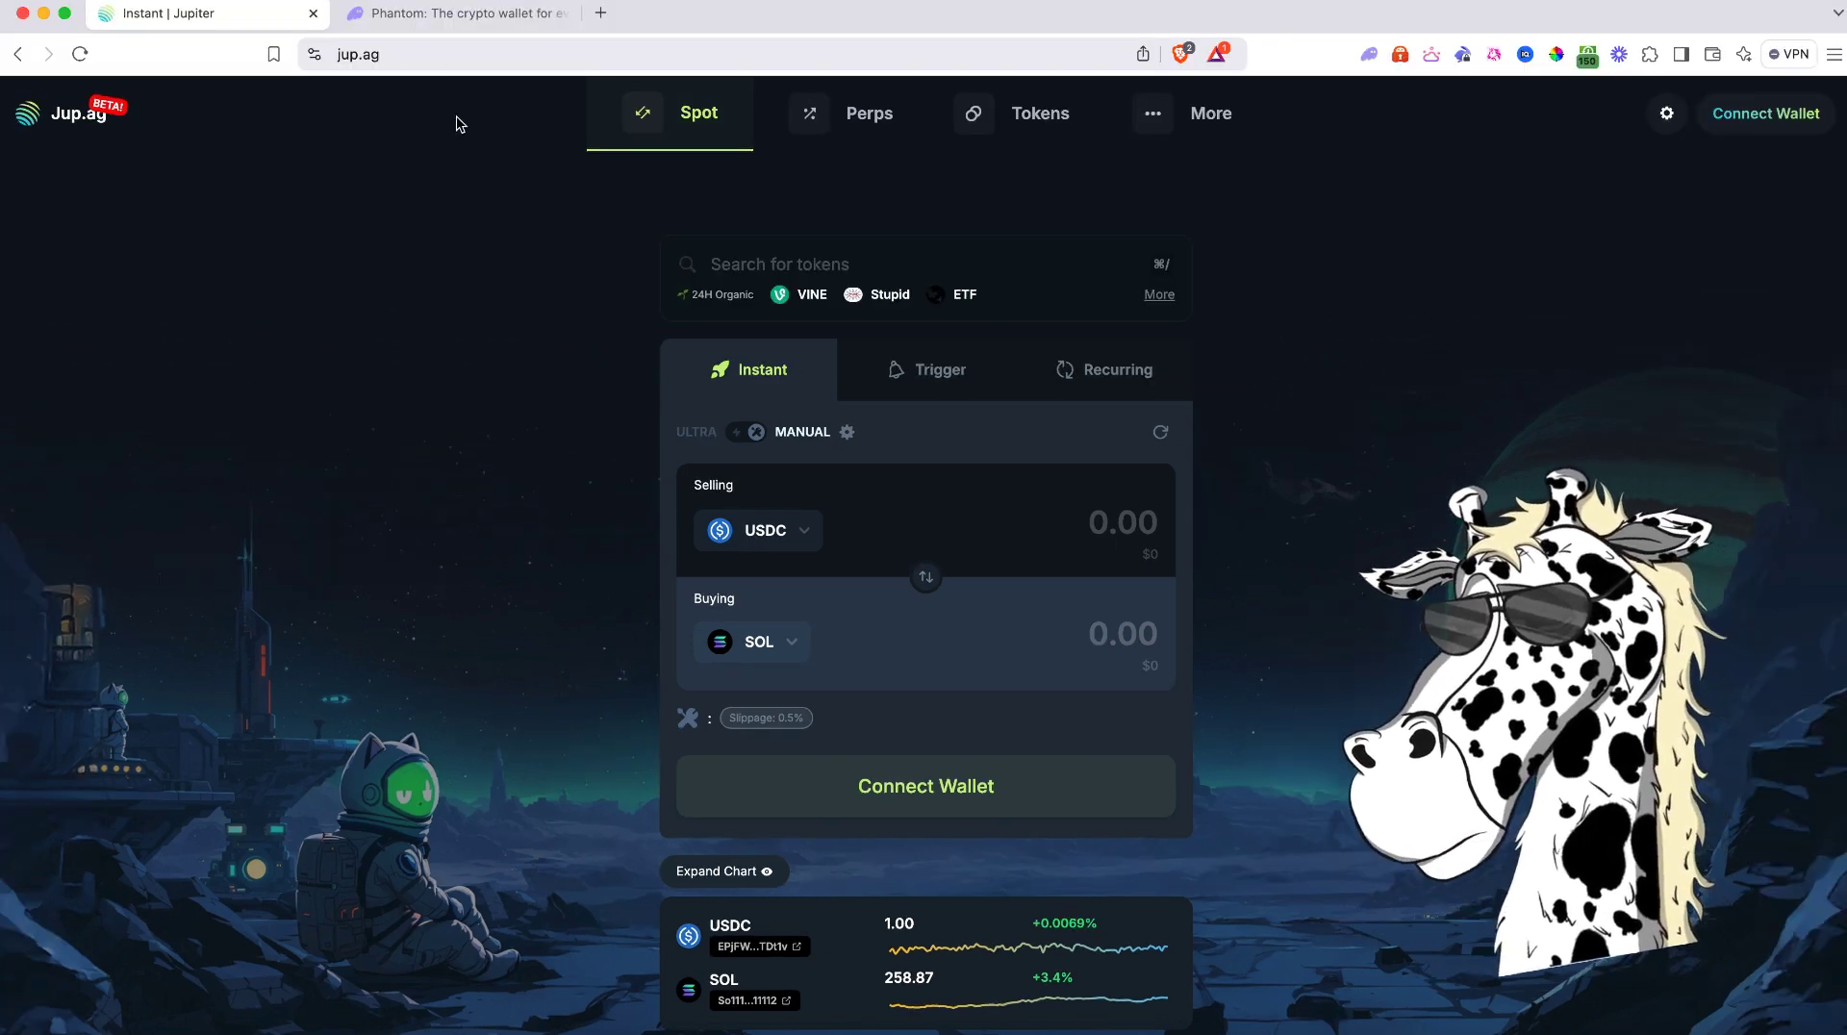
# - Switch to the Phantom wallet website tab open beside Jupiter
pyautogui.click(452, 13)
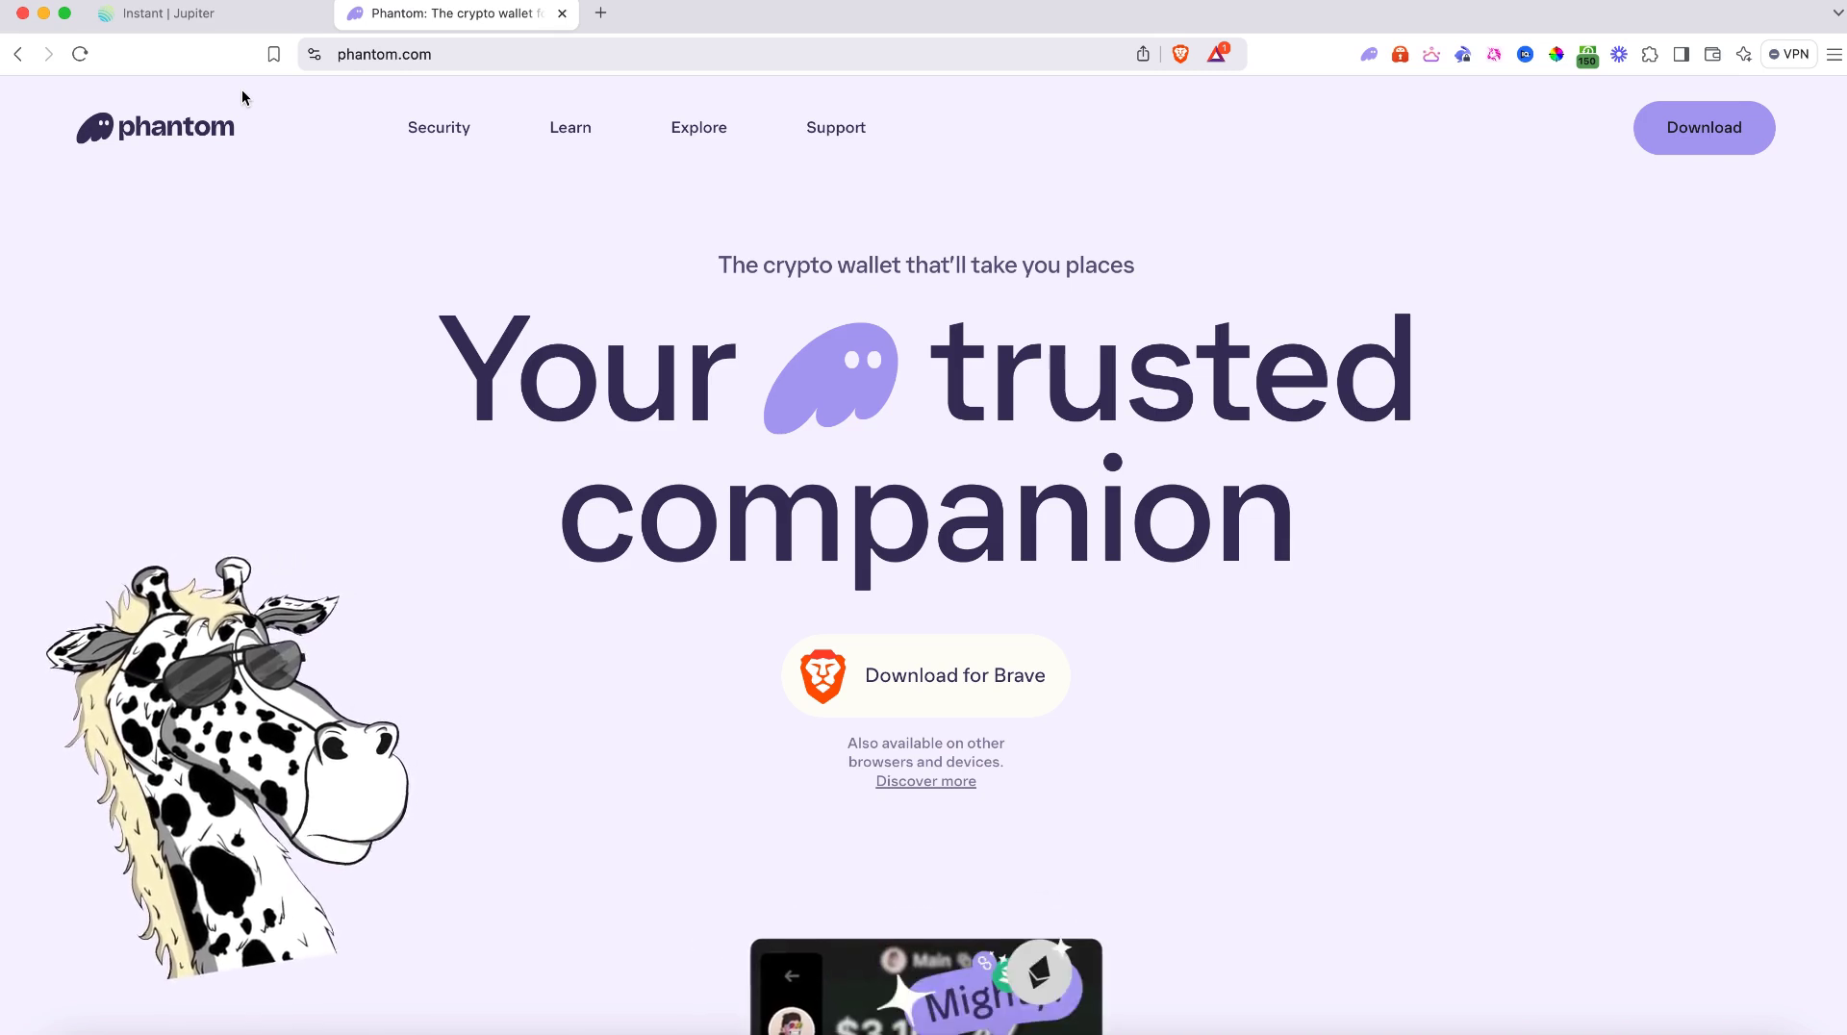
# - Return to the Jupiter swap page and connect the Phantom wallet, showing 100 USDC and SOL balances
pyautogui.hotkey('ctrl', 'shift', 'Tab')
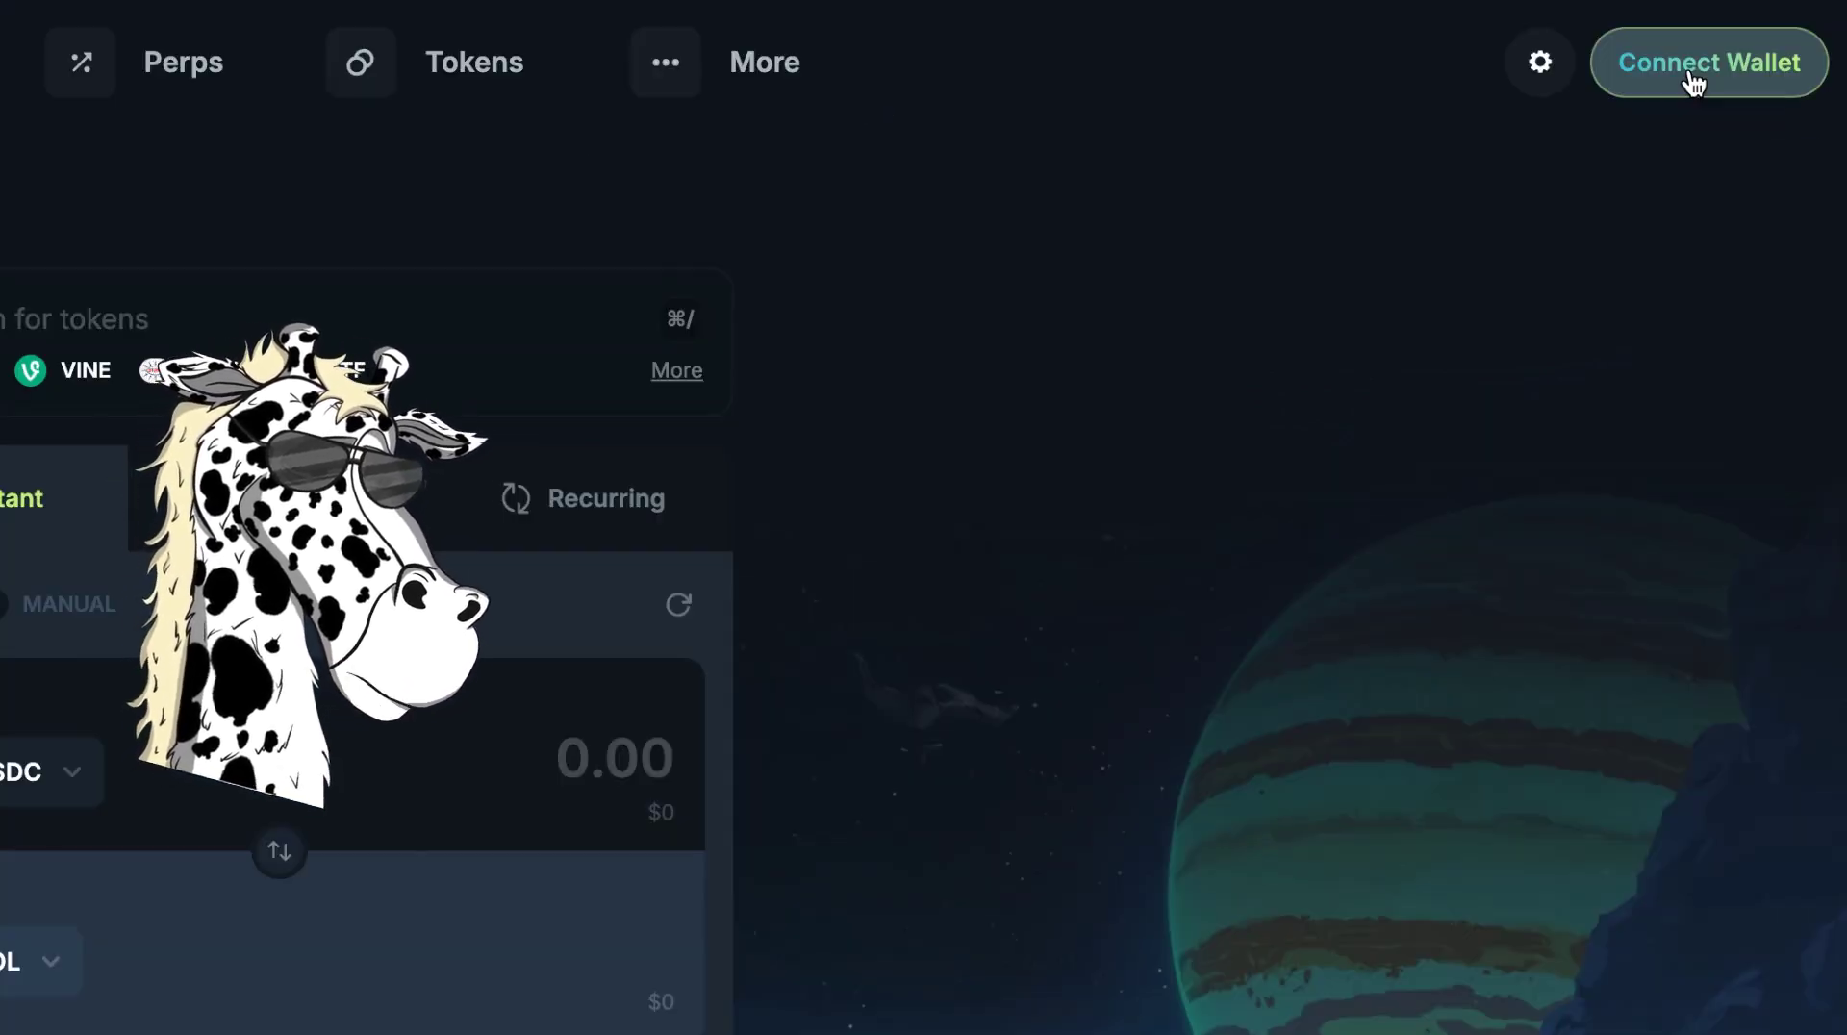
pyautogui.click(1692, 77)
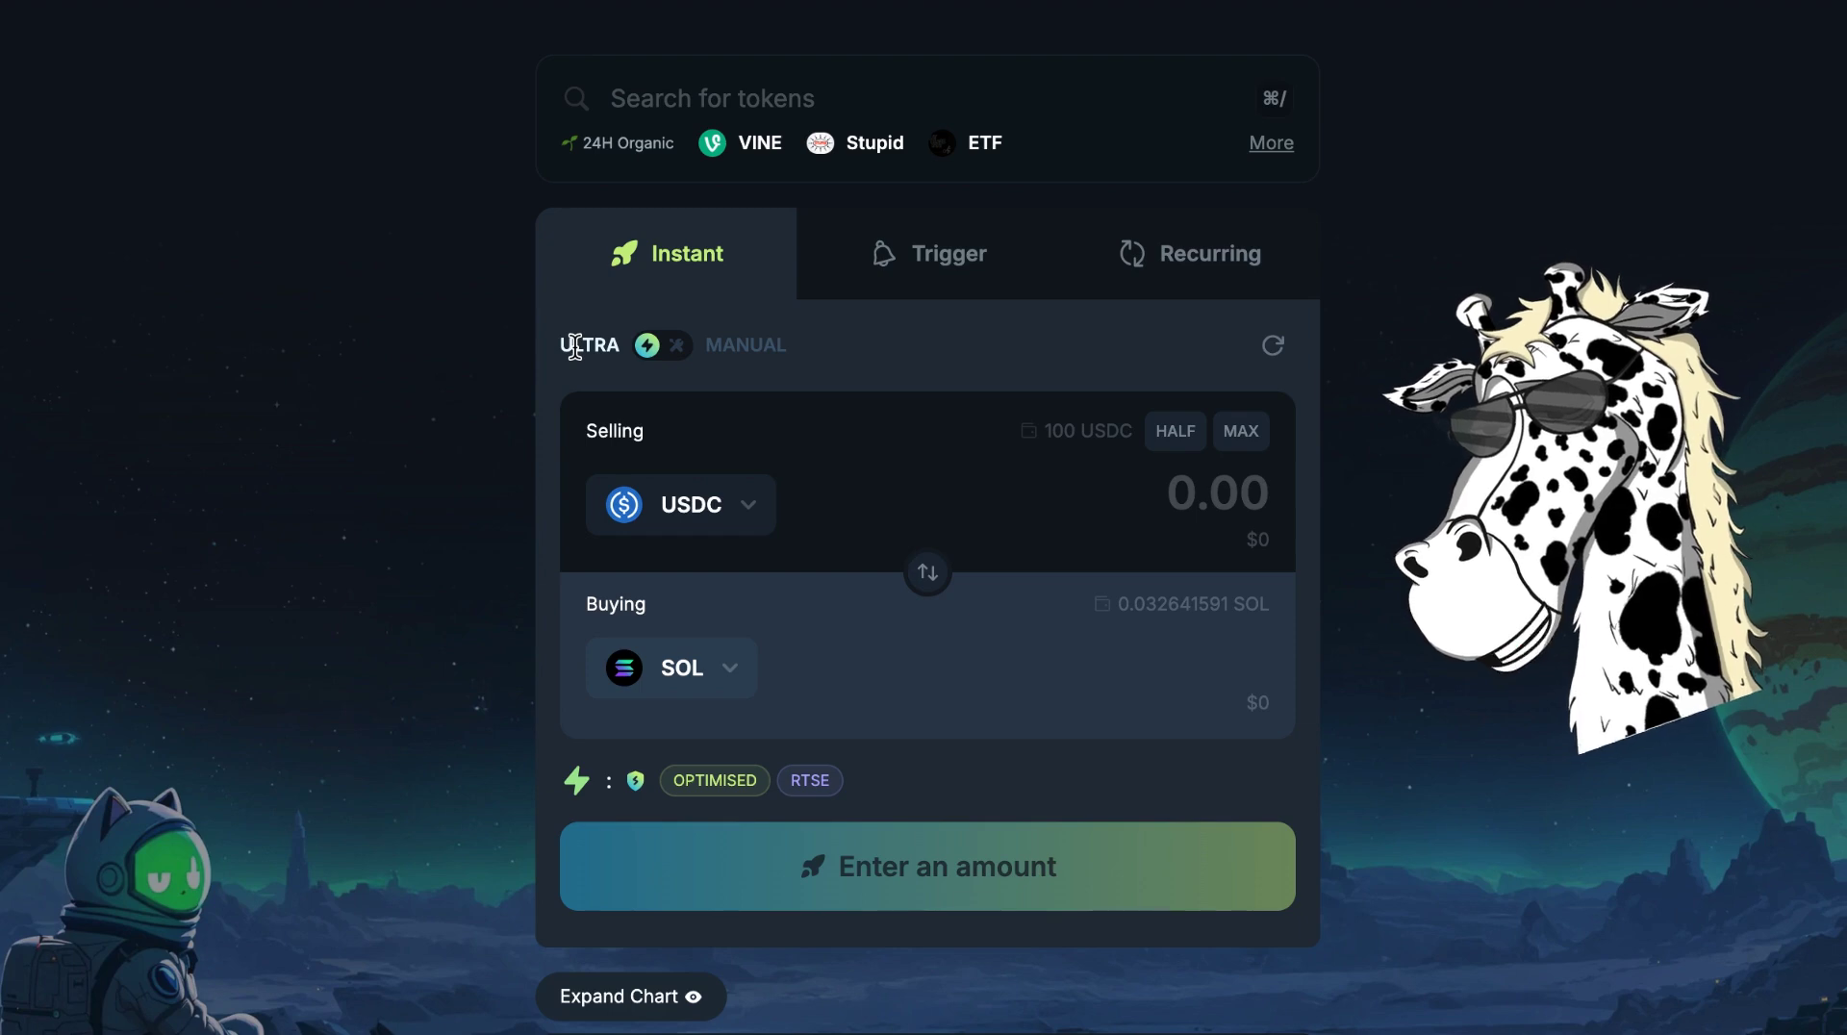
# - Toggle Manual back to Ultra, look at the Recurring form, then settle on the Trigger order form
pyautogui.click(662, 346)
pyautogui.click(671, 356)
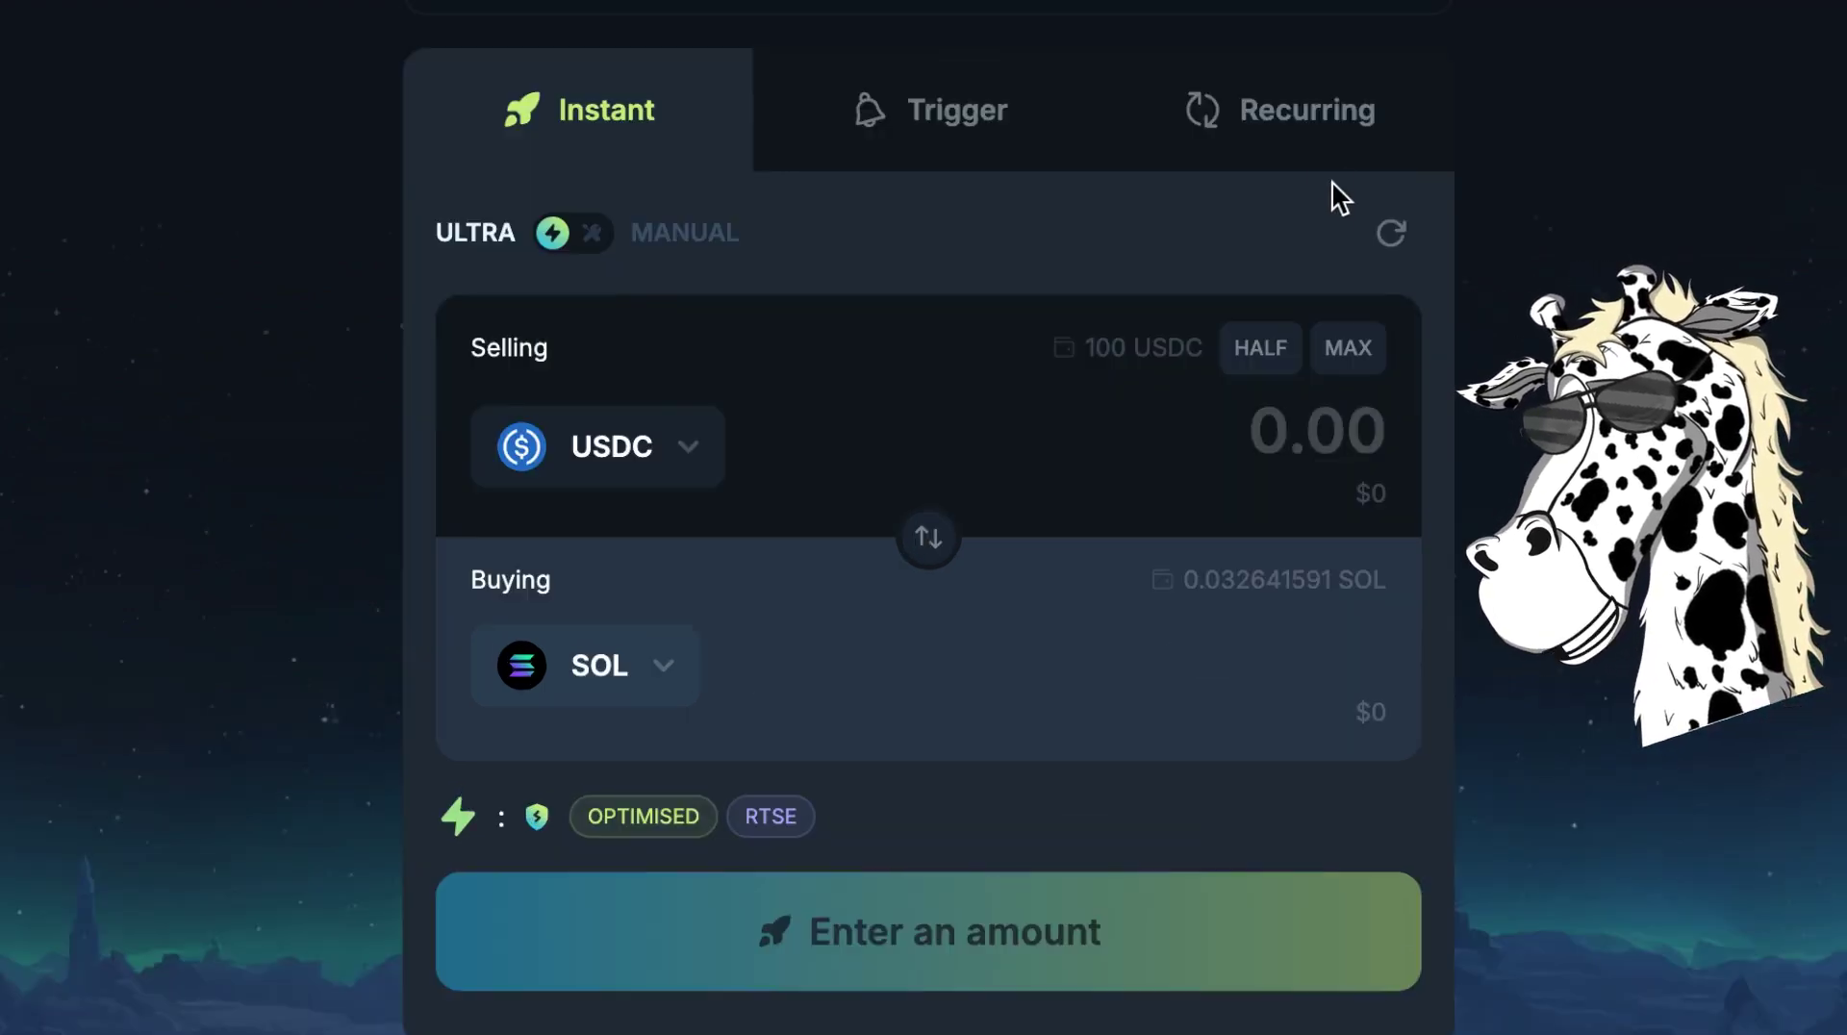
pyautogui.click(936, 136)
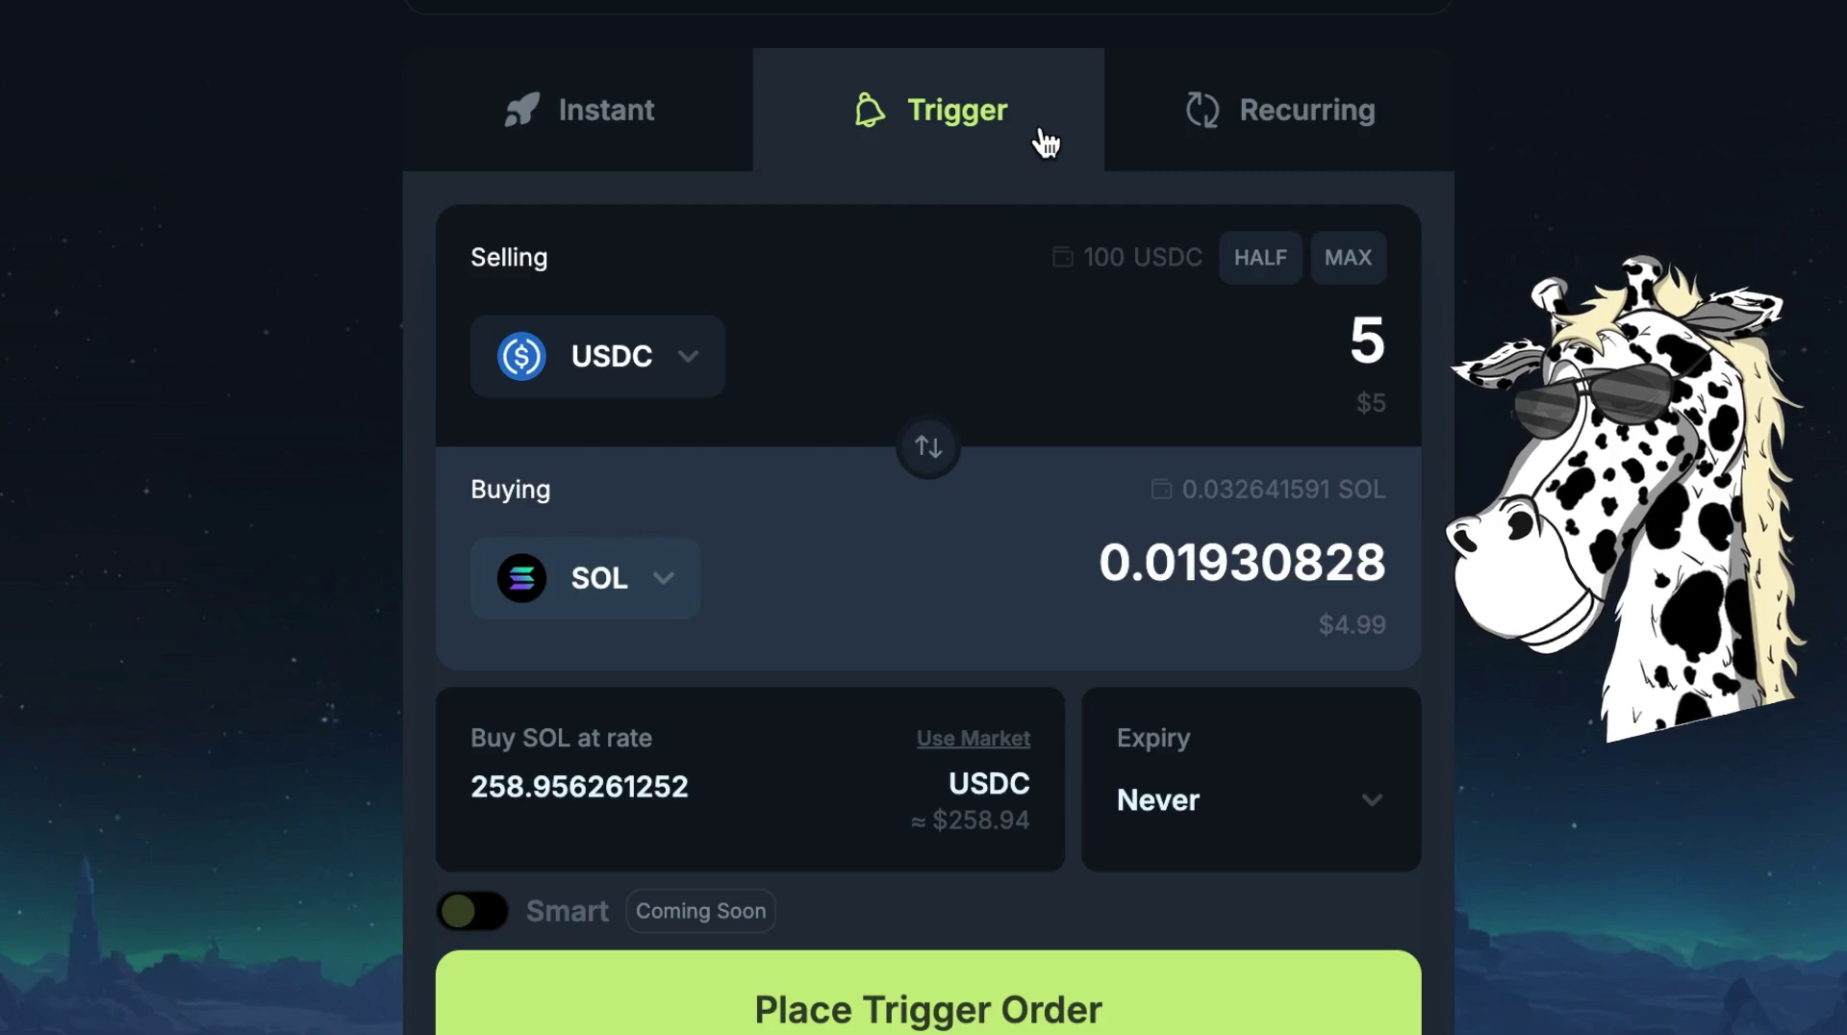
pyautogui.click(1328, 142)
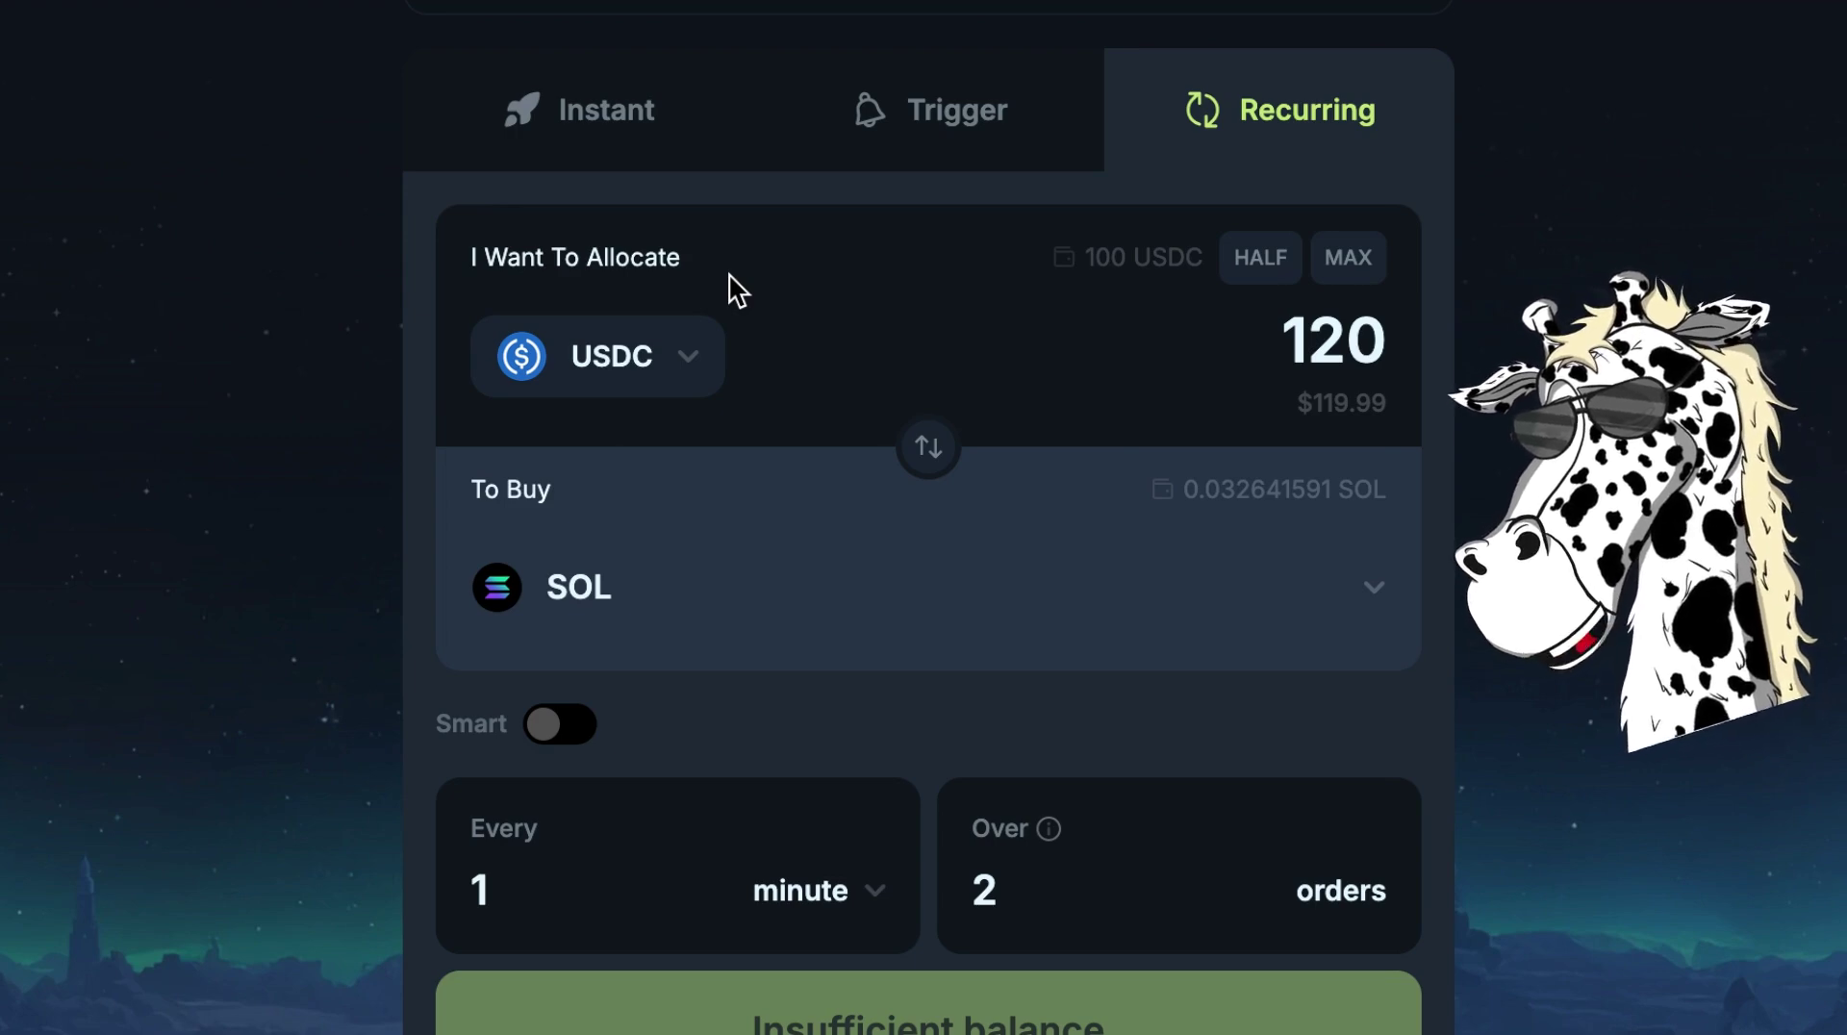
pyautogui.click(969, 122)
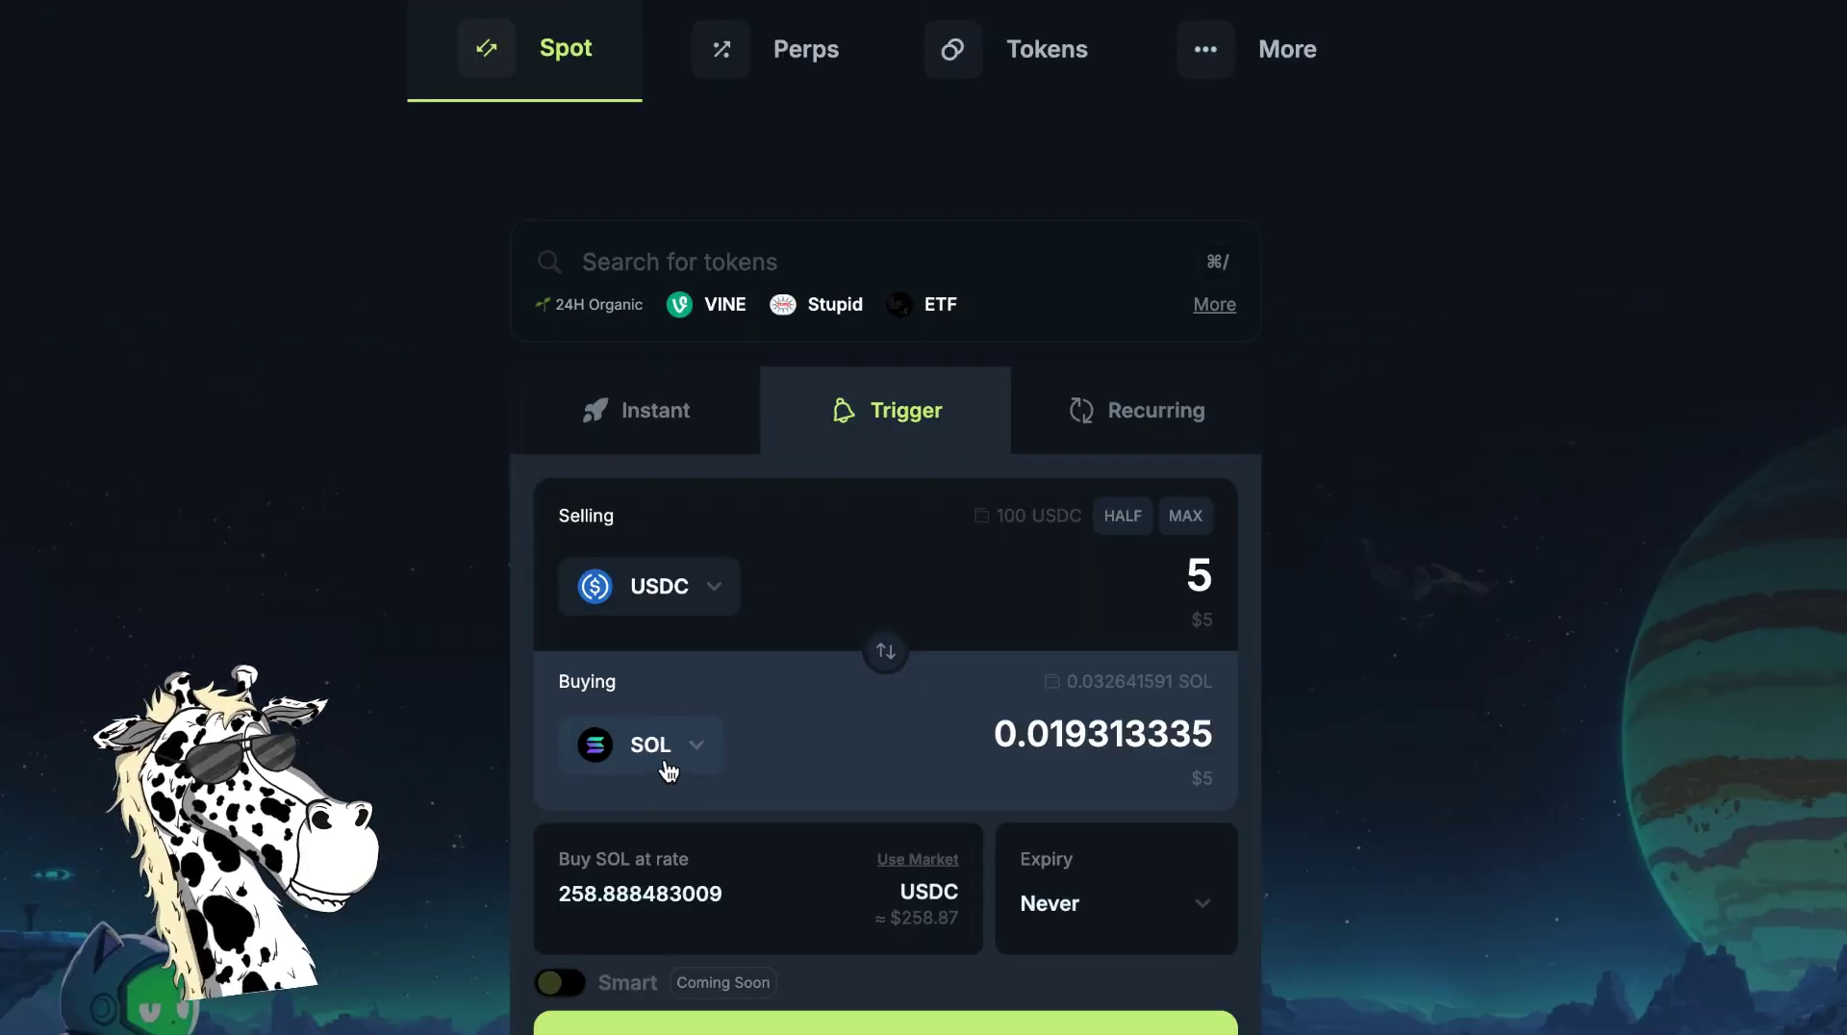
# - Search the token list for 'gary' and pick $GARY from the results
pyautogui.click(666, 764)
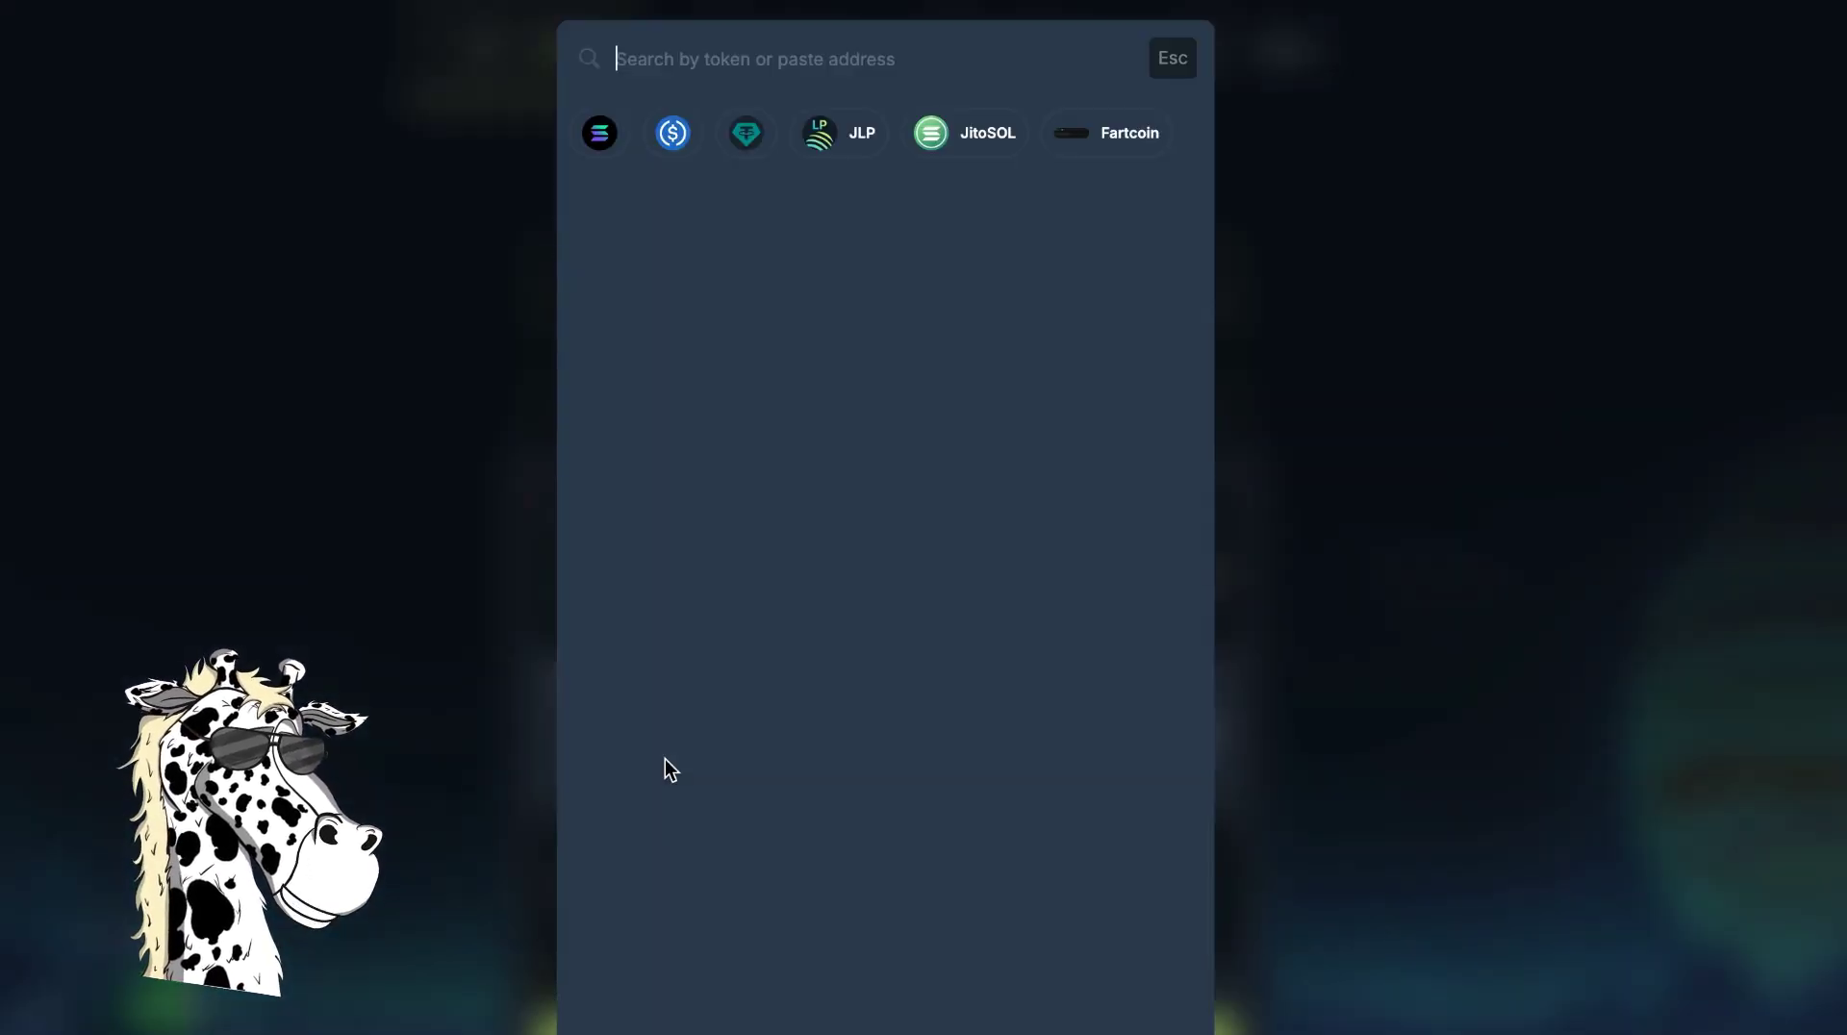
pyautogui.write('ga')
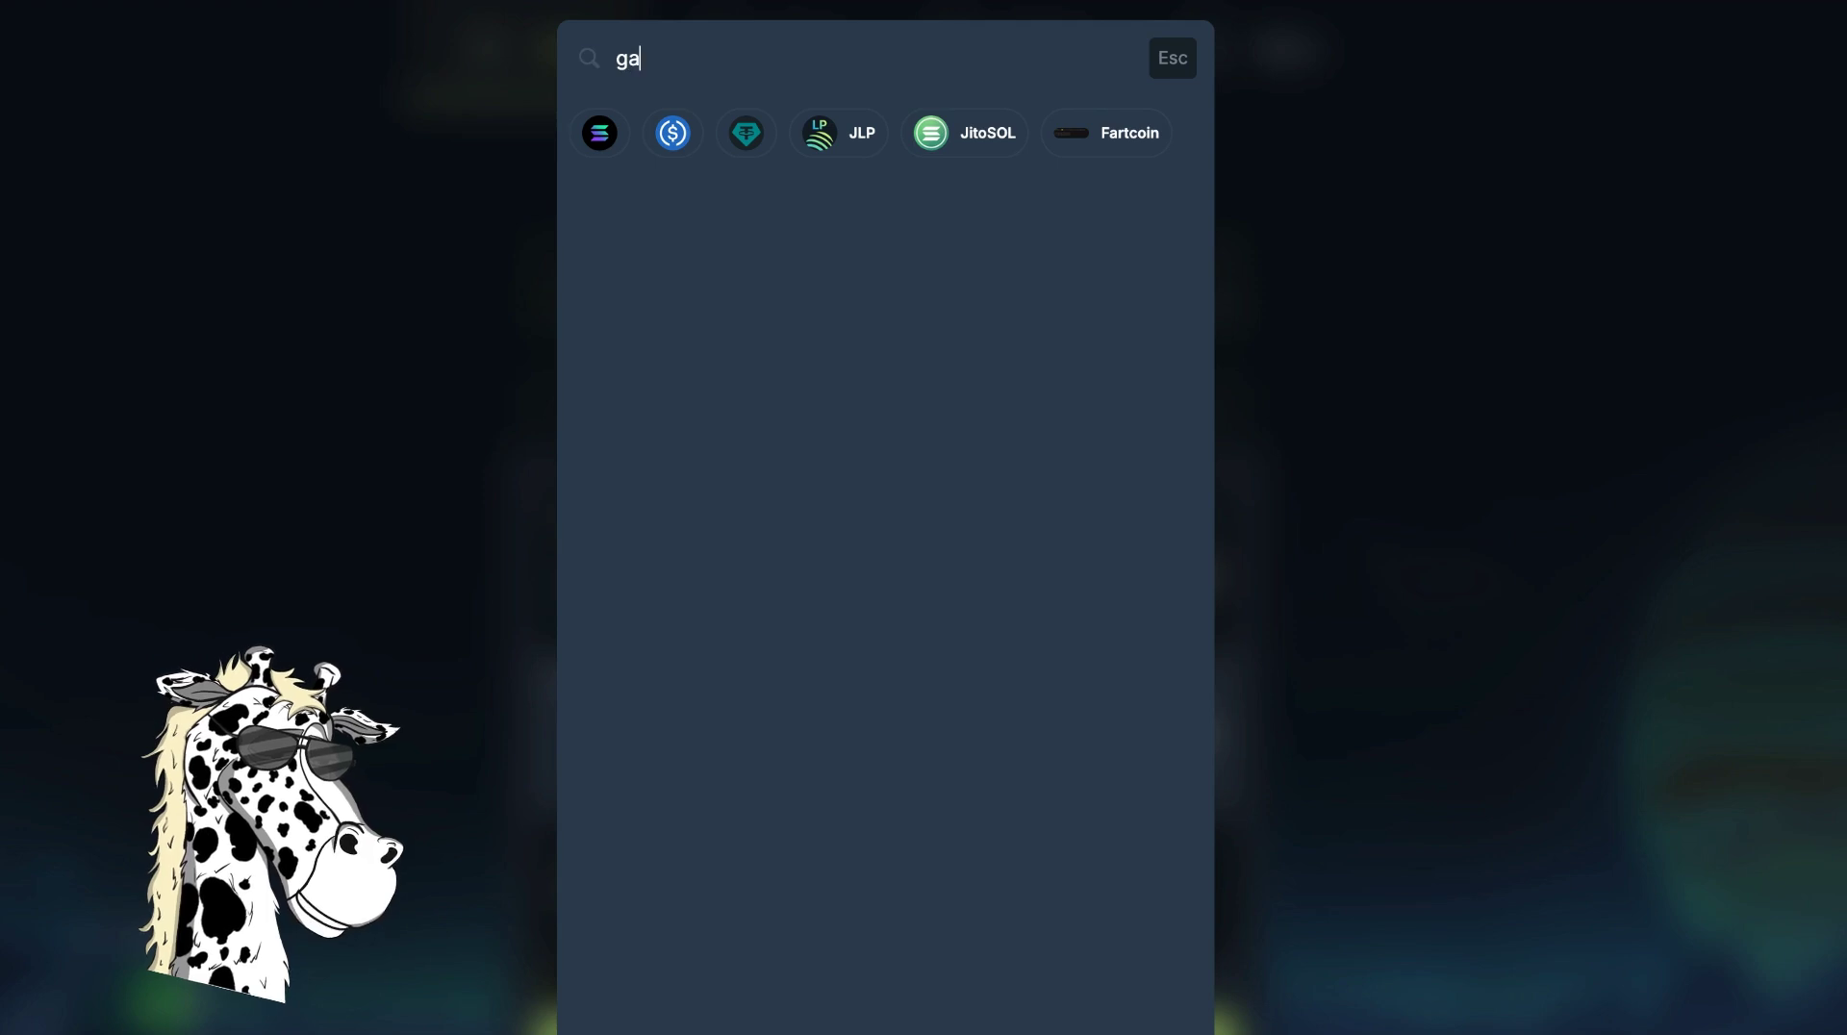
pyautogui.write('ry')
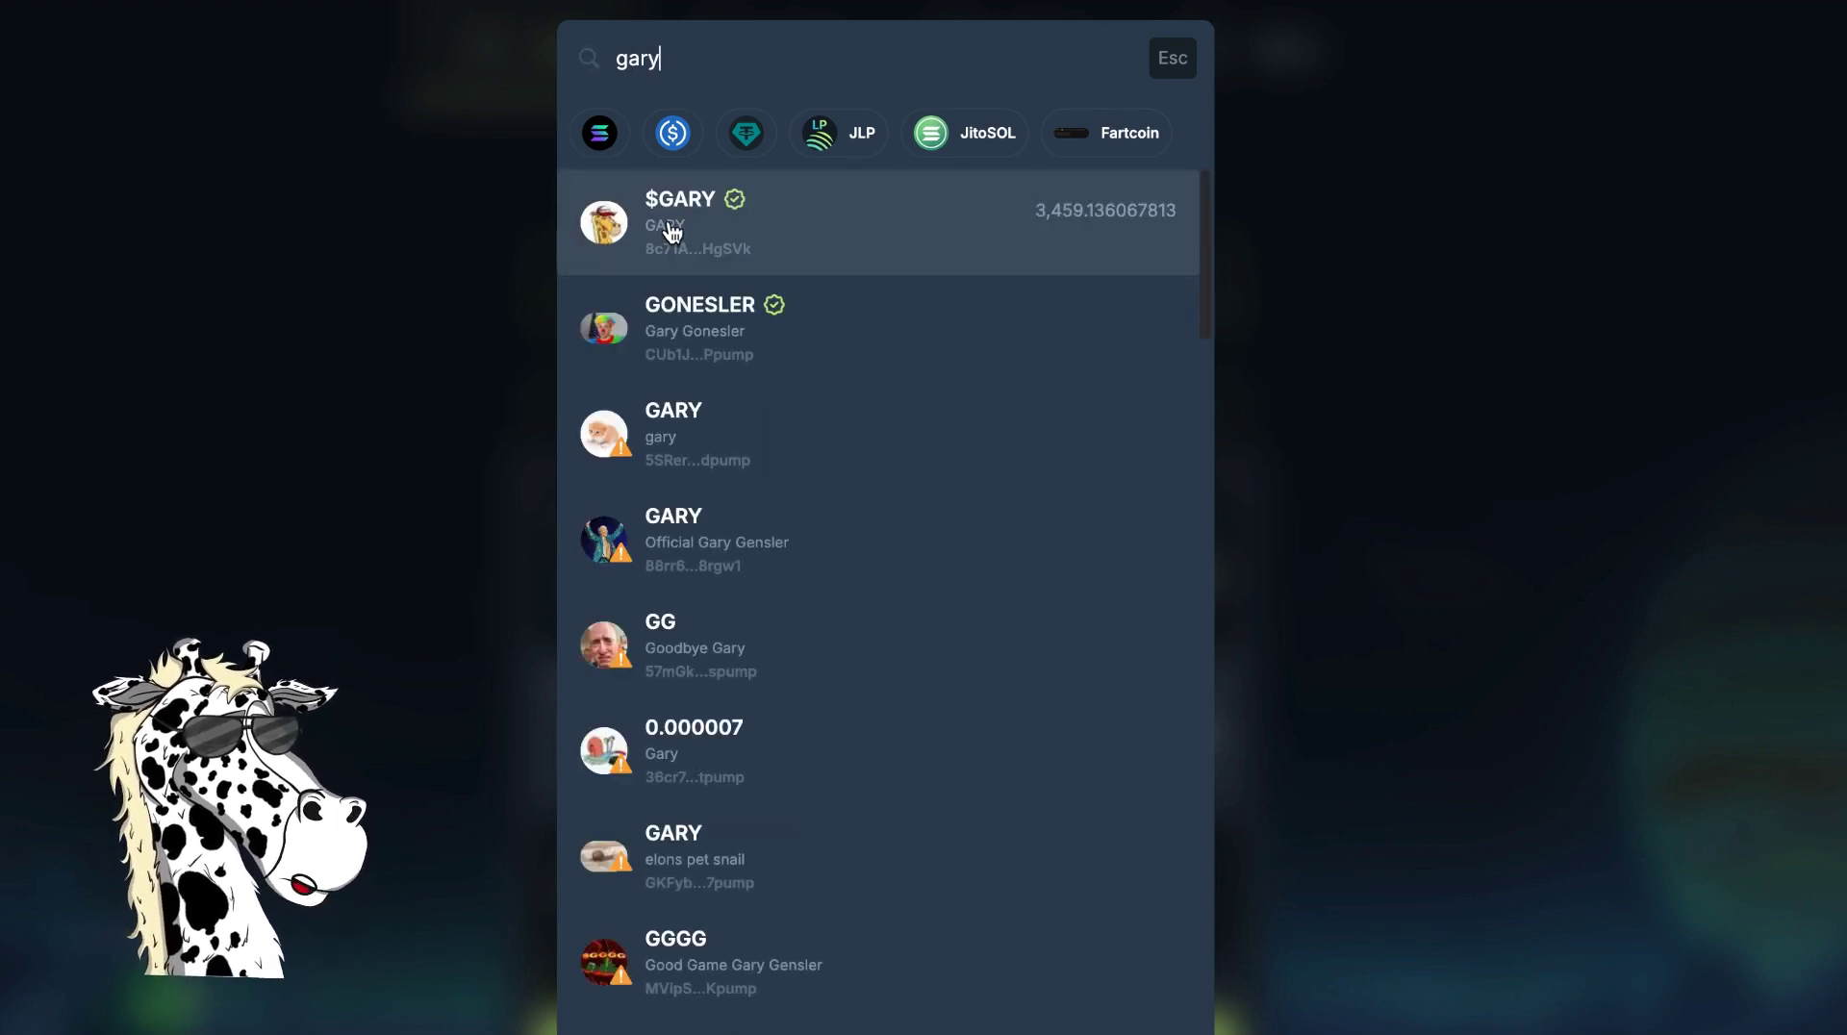
pyautogui.click(672, 231)
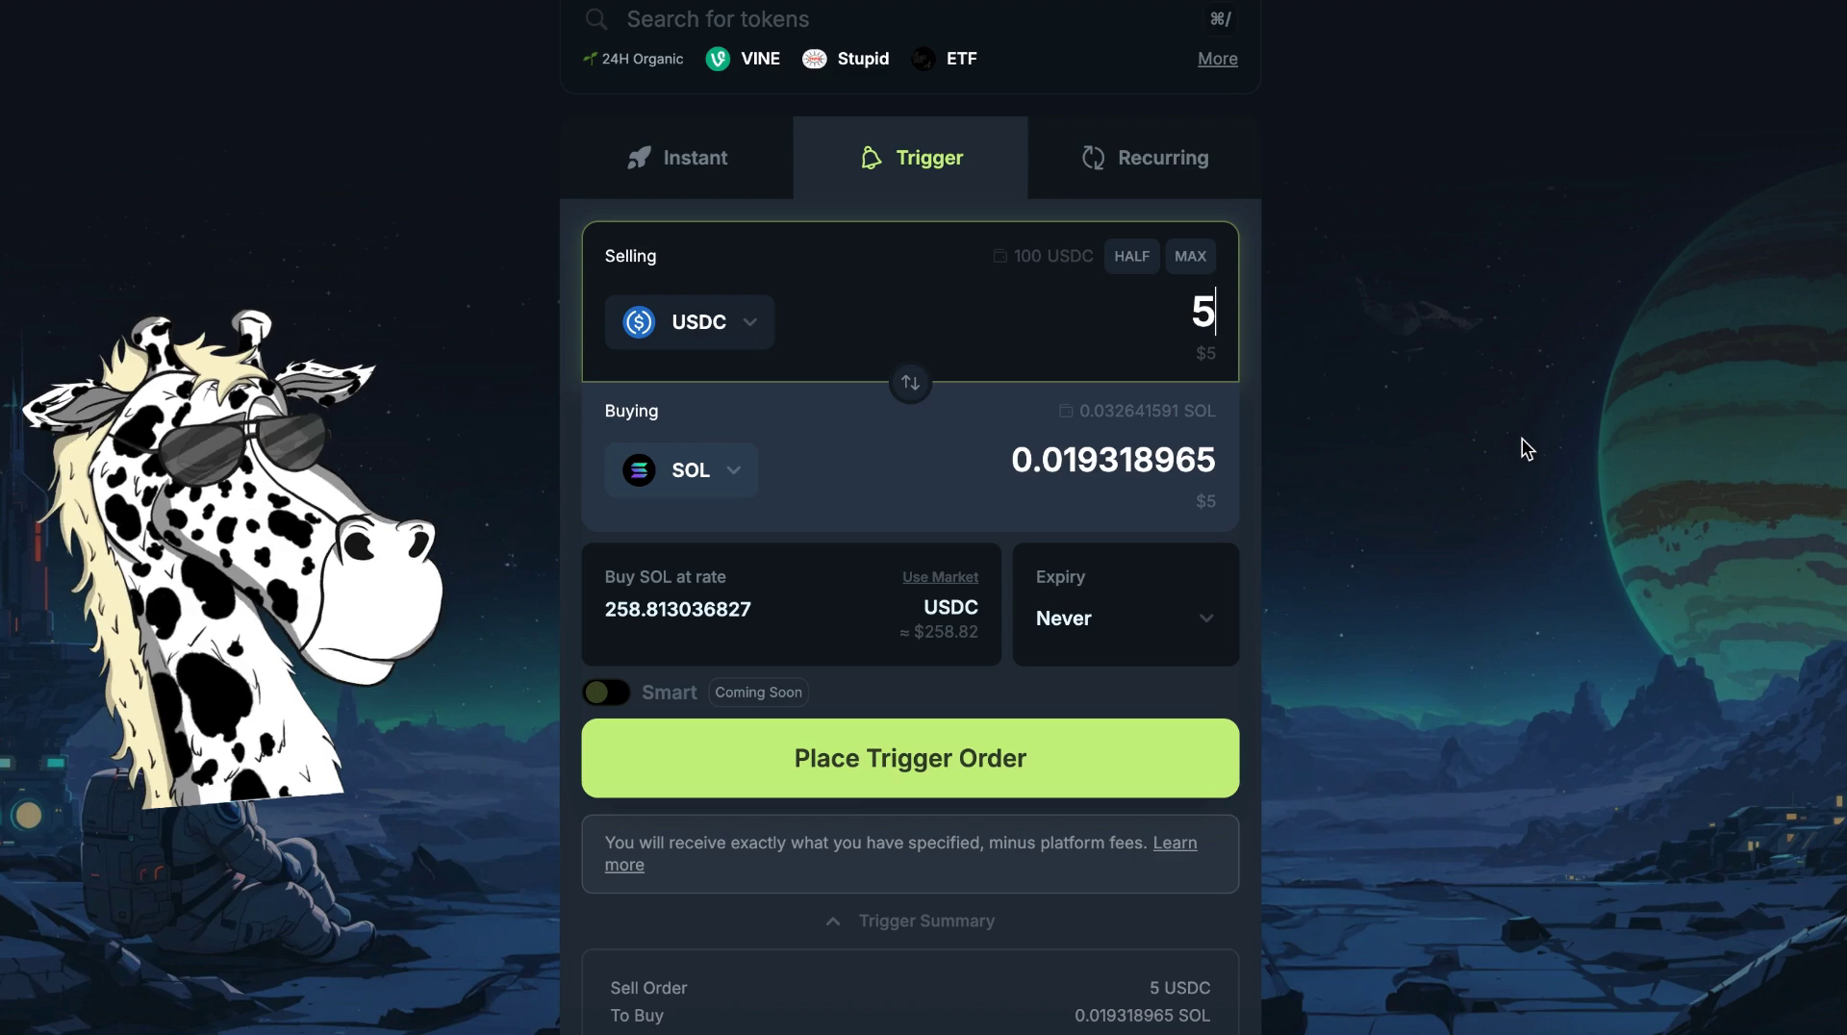
# - Set the selling amount to 100 USDC and the SOL buy rate to 250 USDC
pyautogui.press('BackSpace')
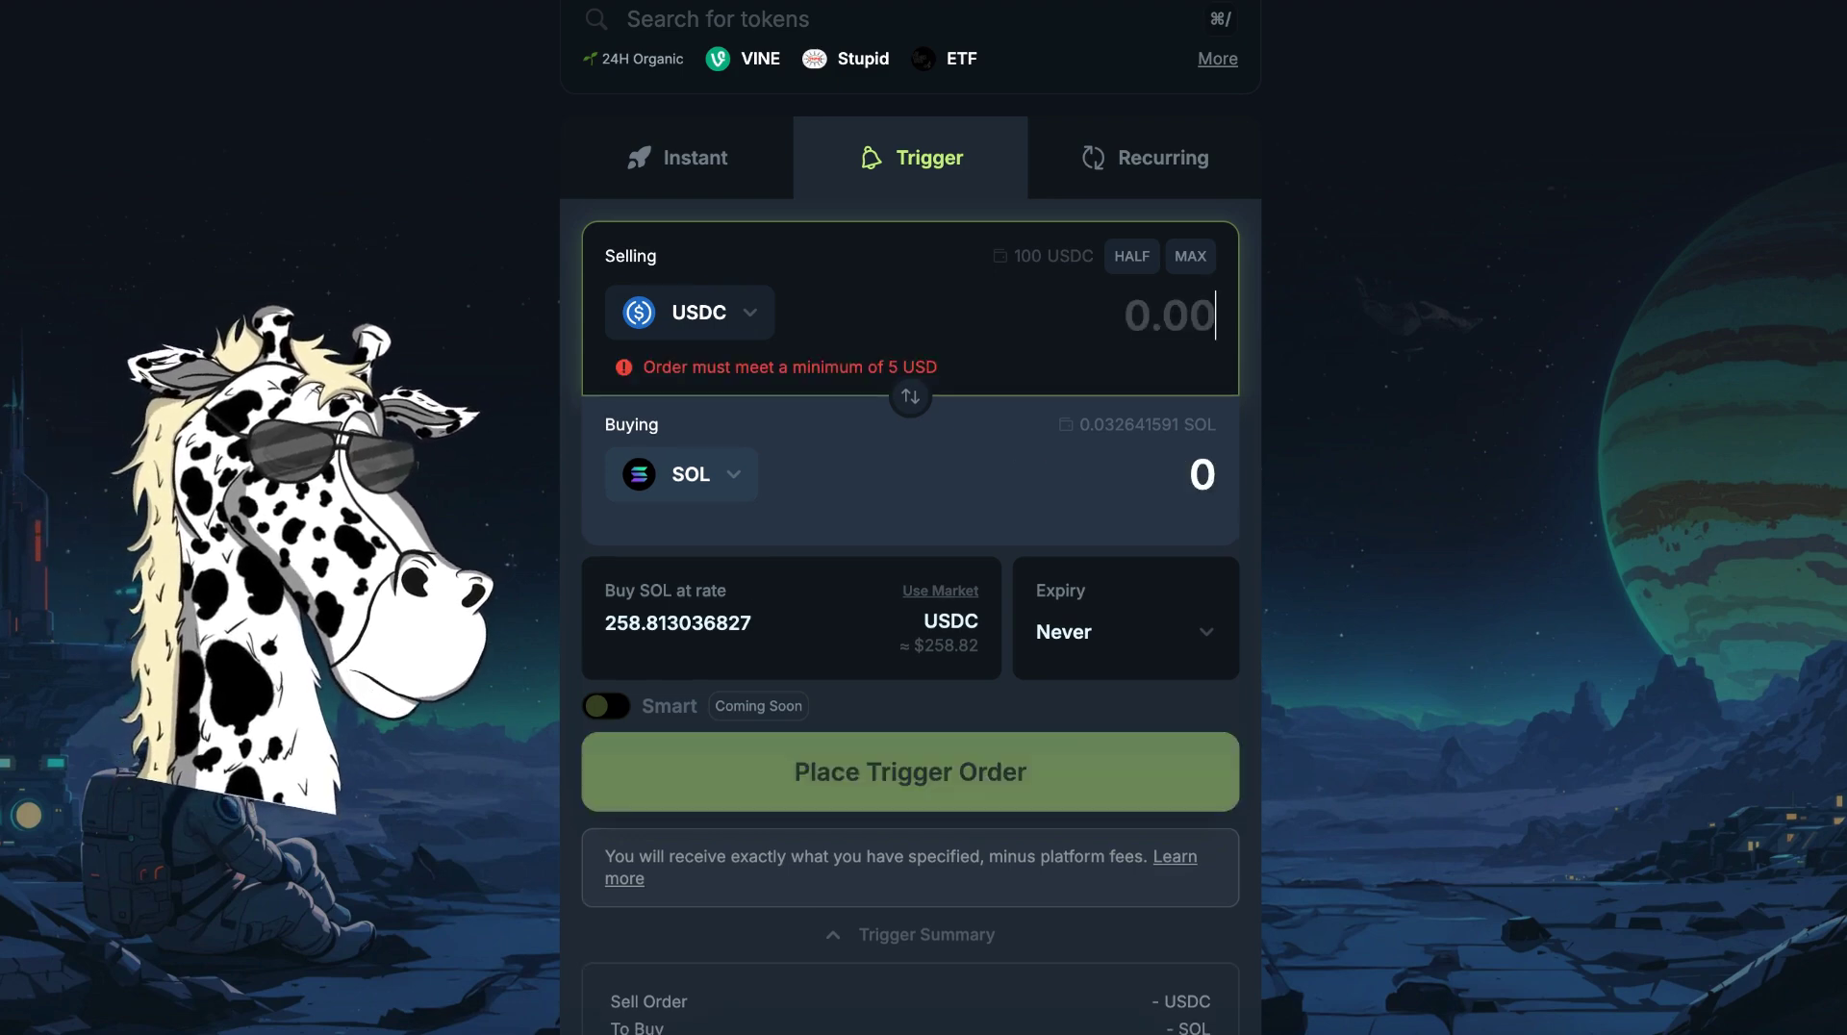
pyautogui.write('100')
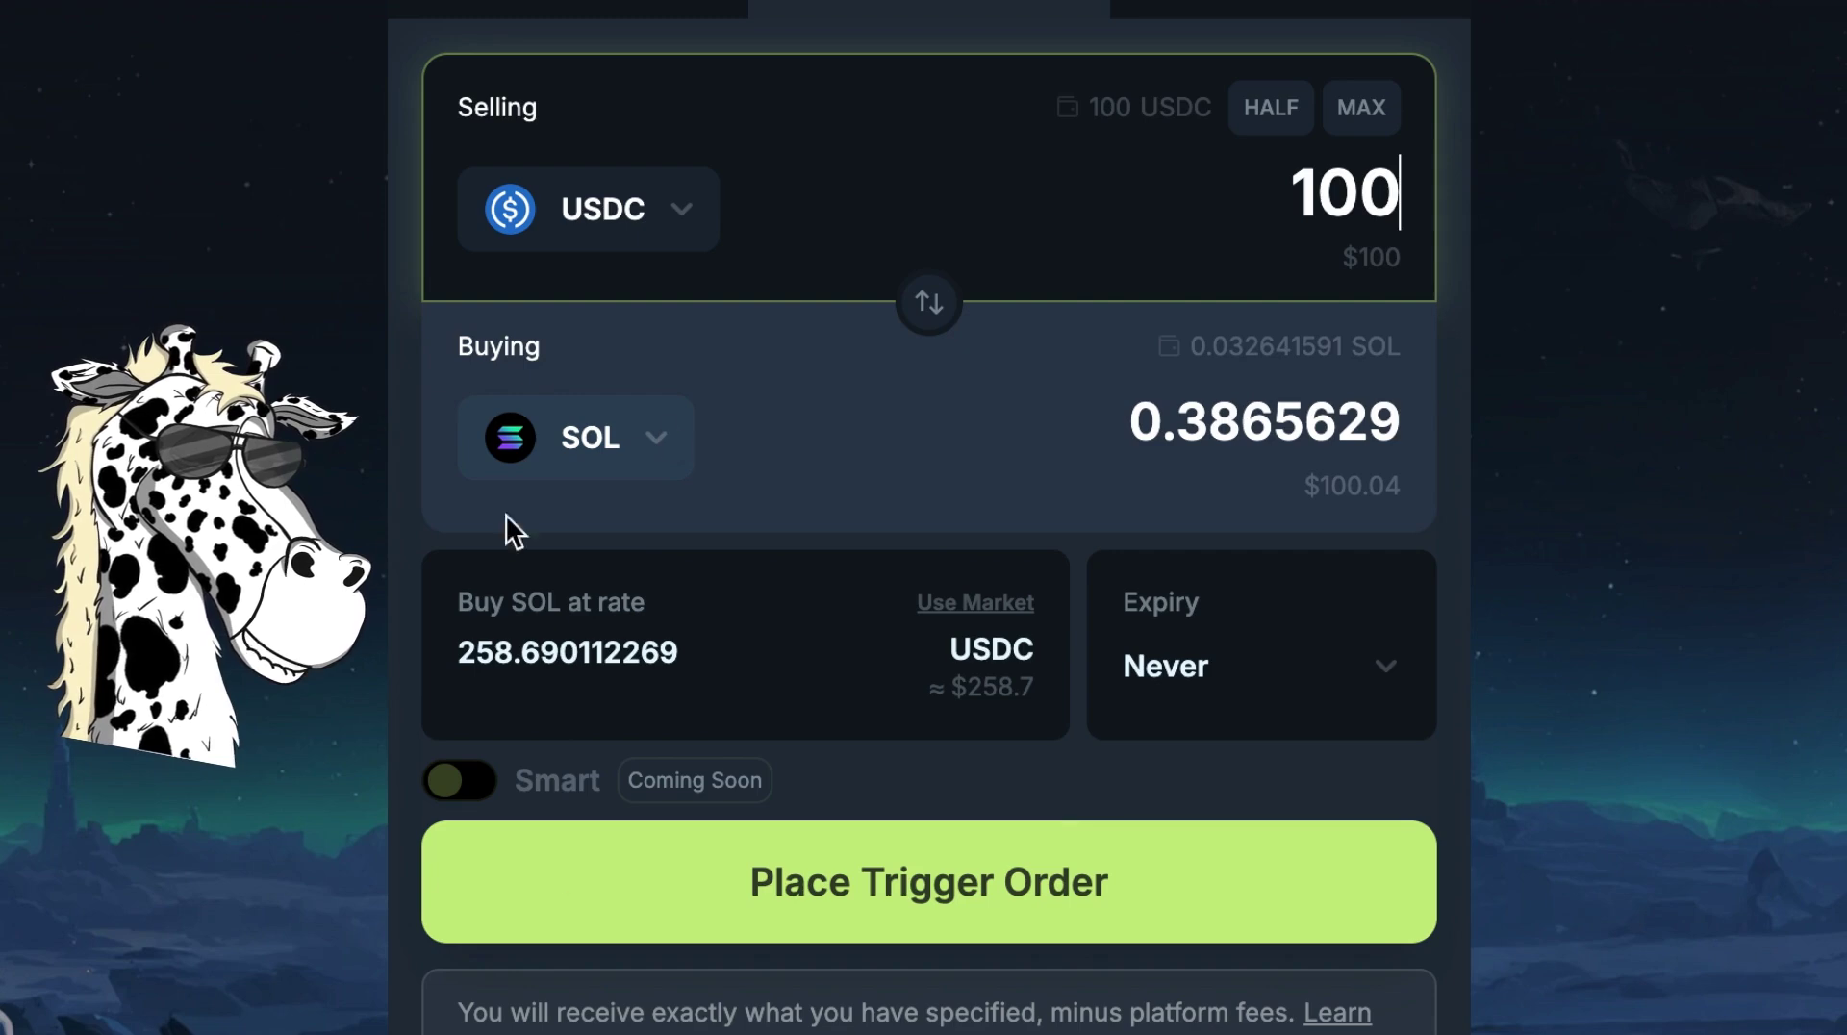
pyautogui.click(691, 659)
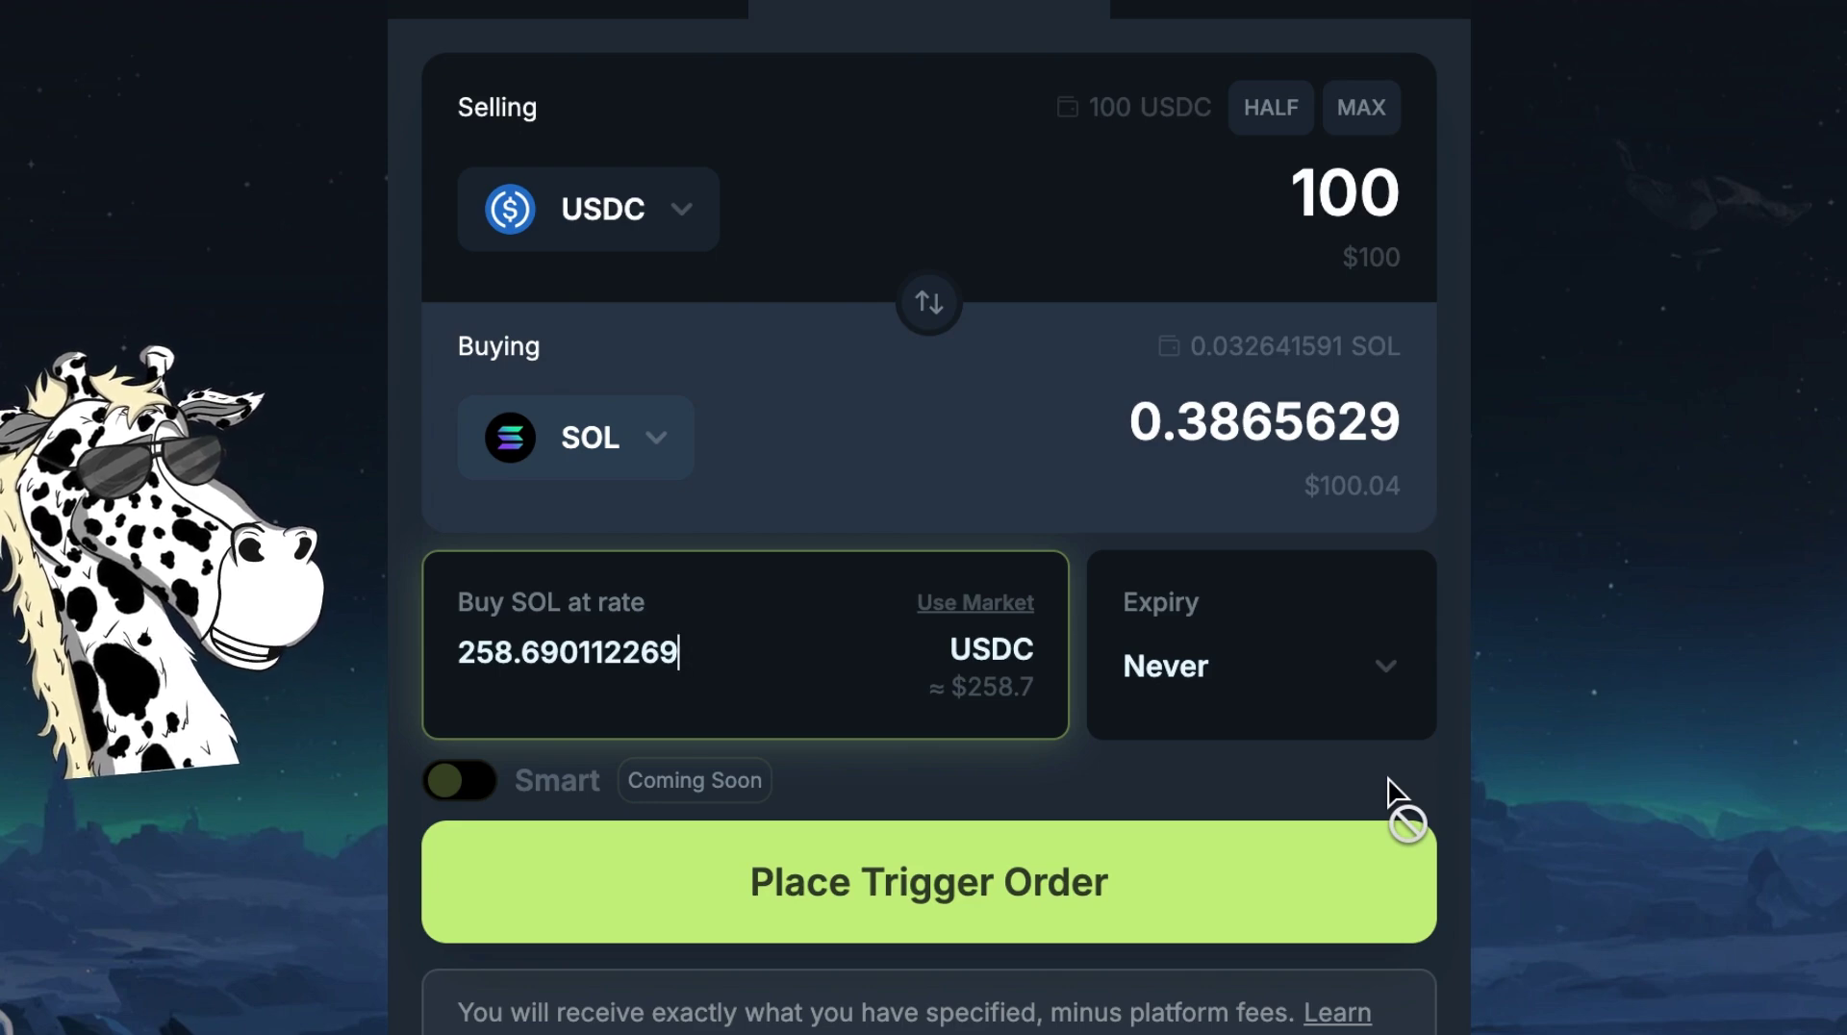
pyautogui.press('BackSpace')
pyautogui.press('BackSpace')
pyautogui.press('BackSpace')
pyautogui.press('BackSpace')
pyautogui.press('BackSpace')
pyautogui.press('BackSpace')
pyautogui.press('BackSpace')
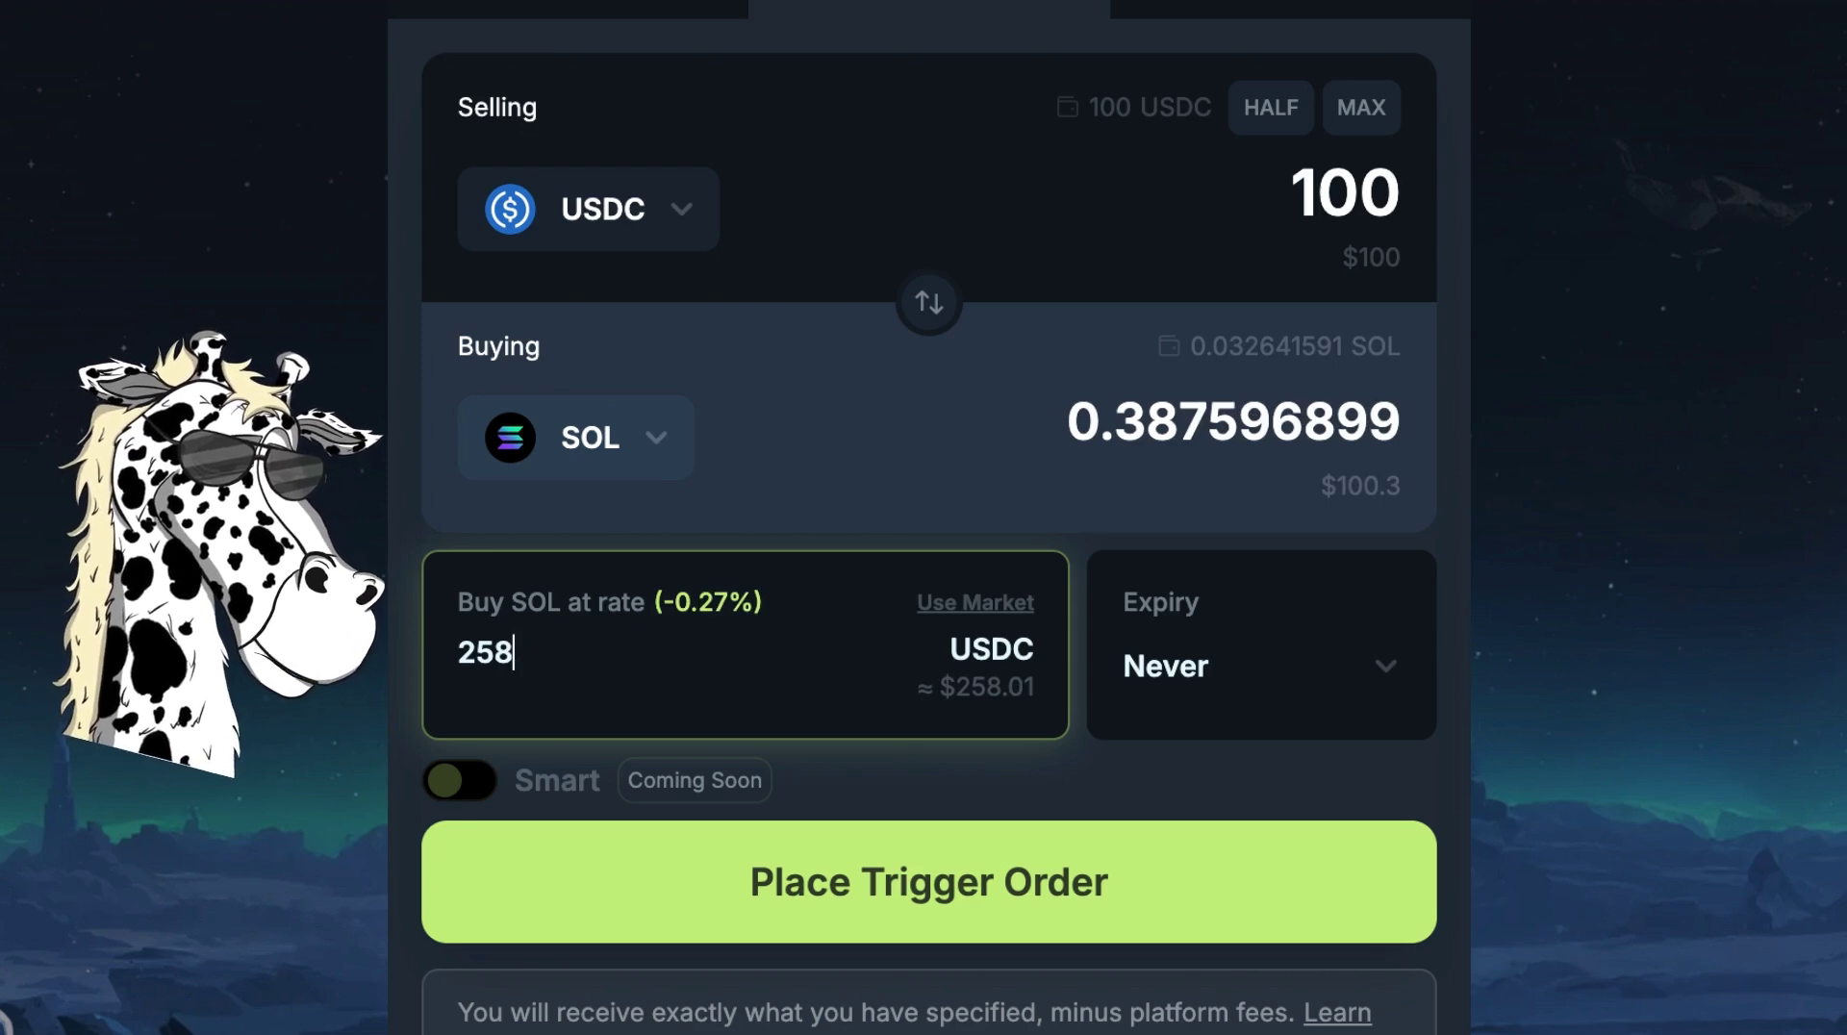
pyautogui.press('BackSpace')
pyautogui.write('0')
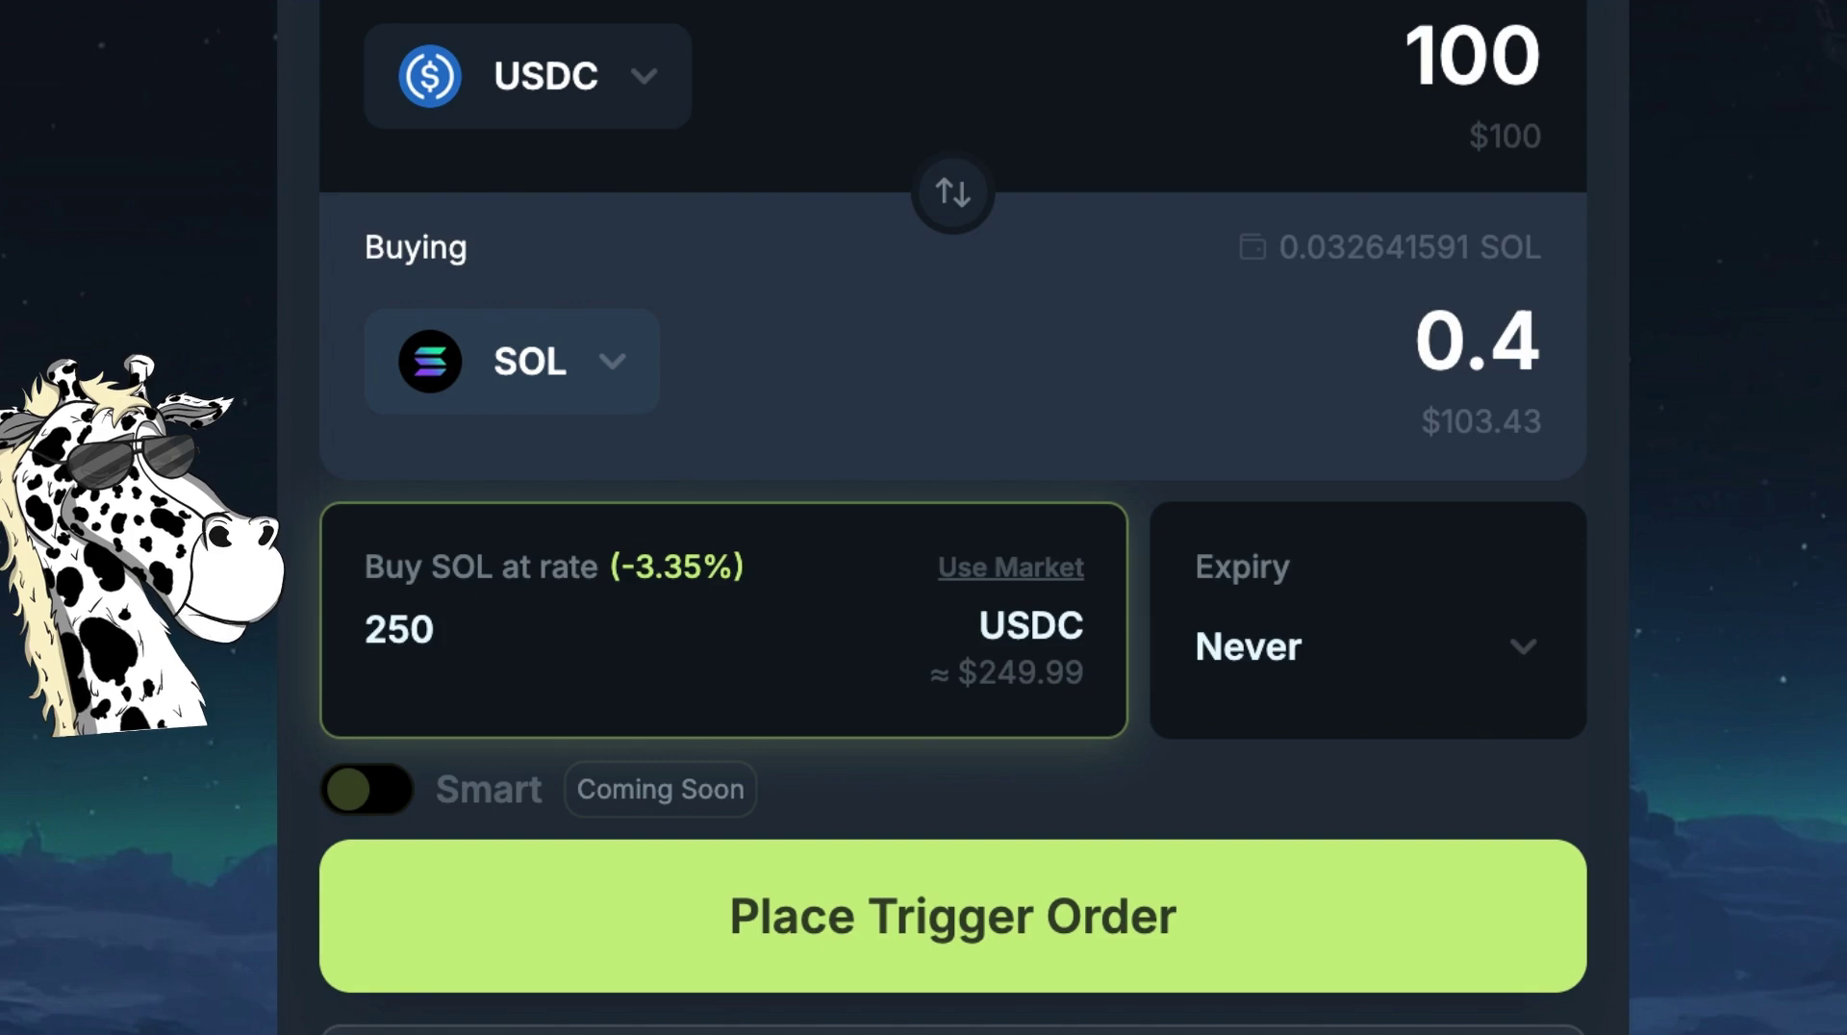
# - Place the 100 USDC for 0.4 SOL limit order and confirm the transaction in the wallet
pyautogui.click(625, 941)
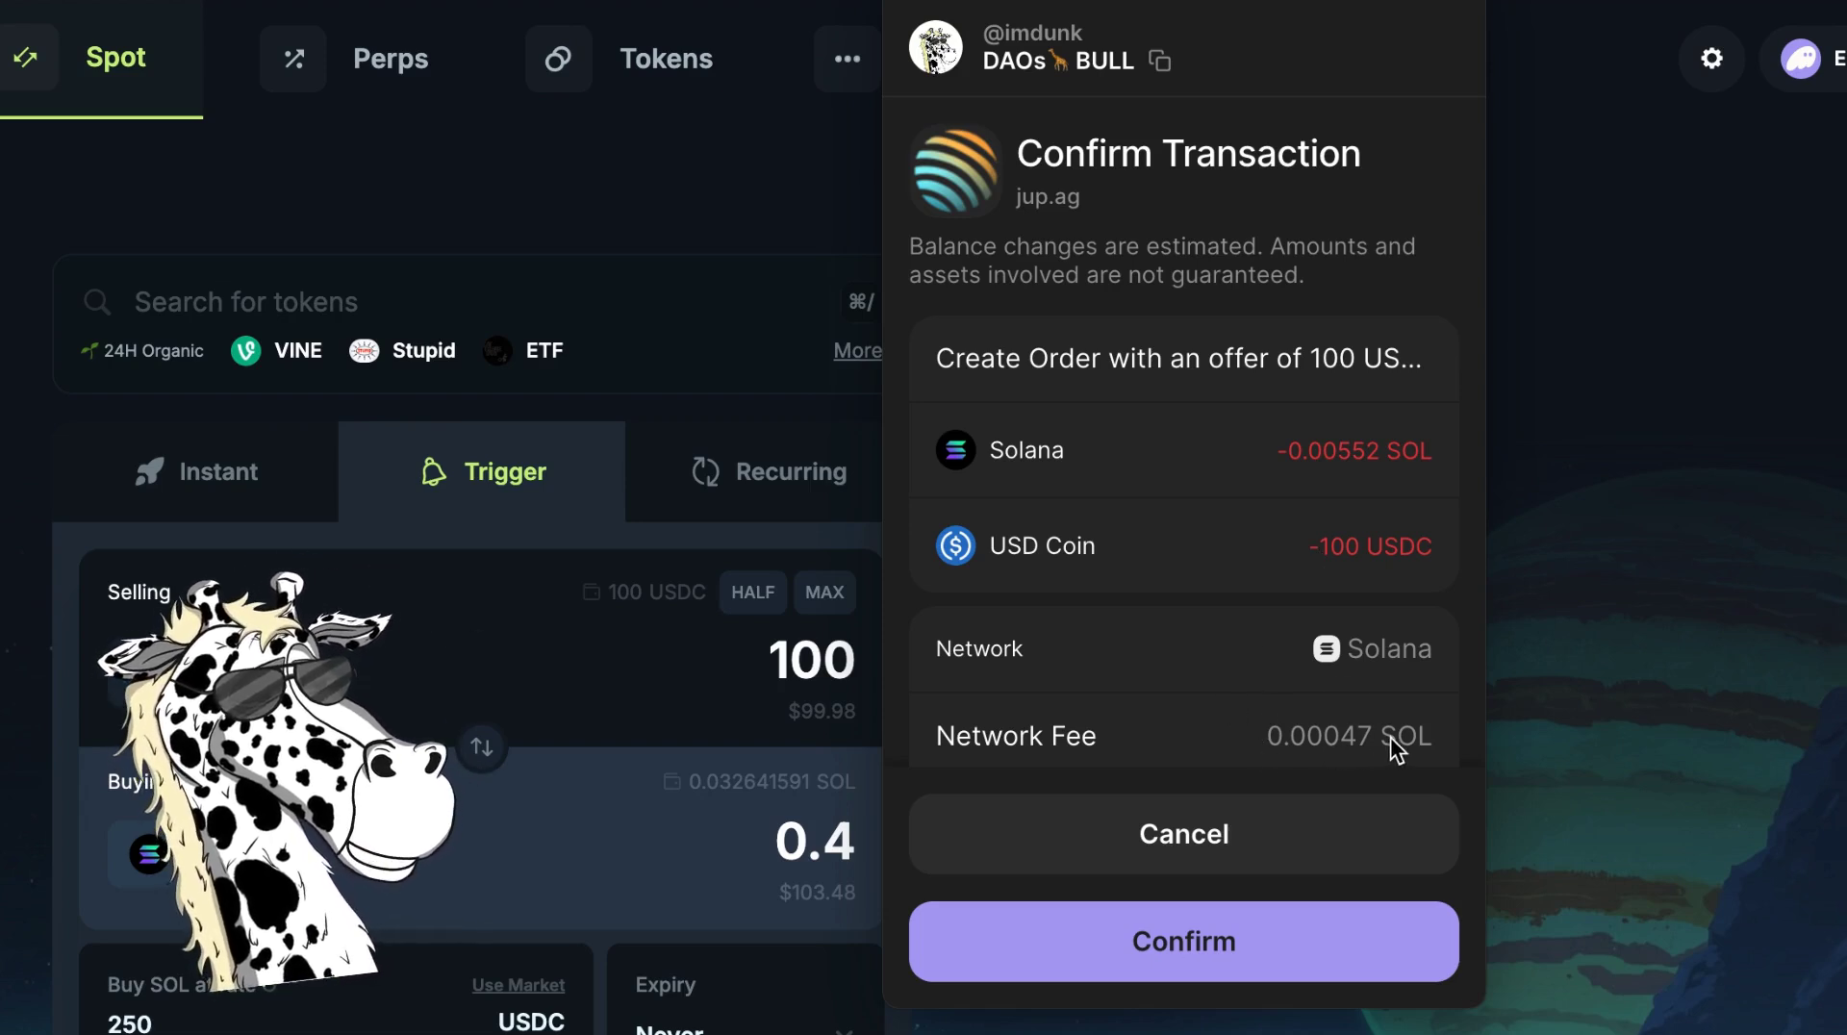
pyautogui.click(1210, 962)
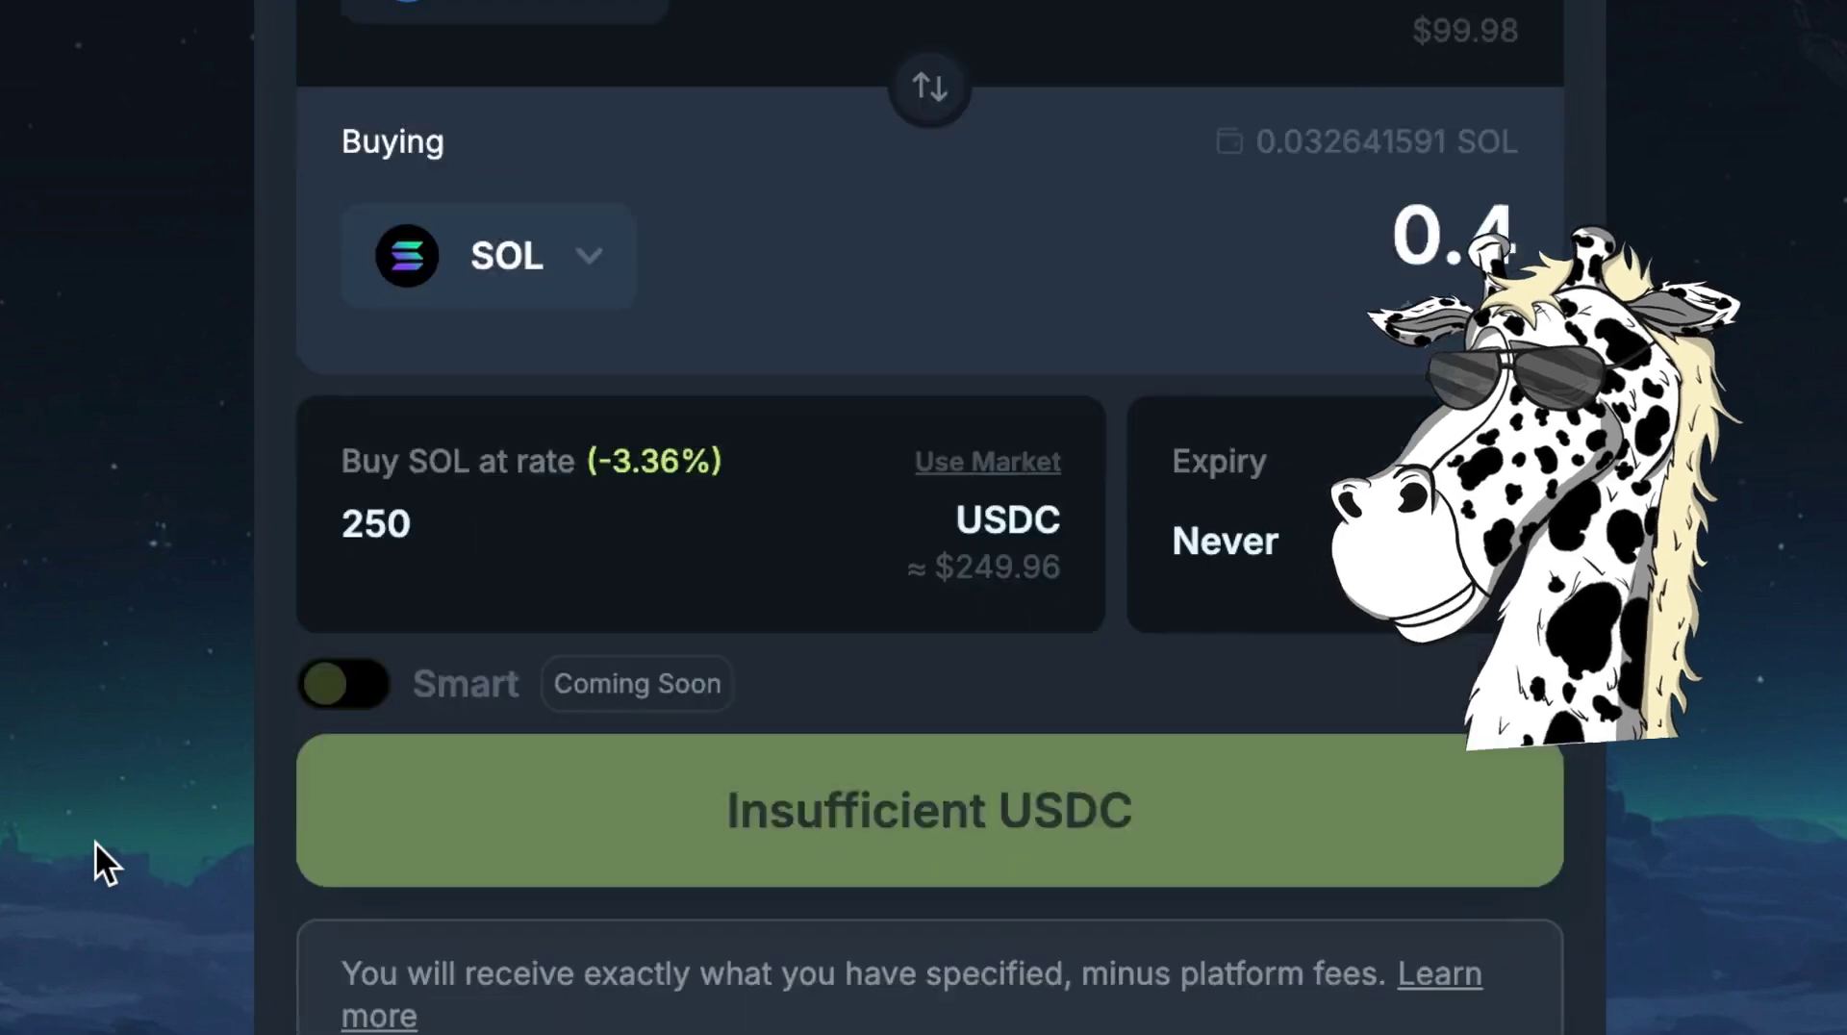
# - Expand the 100 USDC to 0.4 SOL order under Open Orders to view its Overview details
pyautogui.scroll(-5, 94, 841)
pyautogui.scroll(-5, 95, 841)
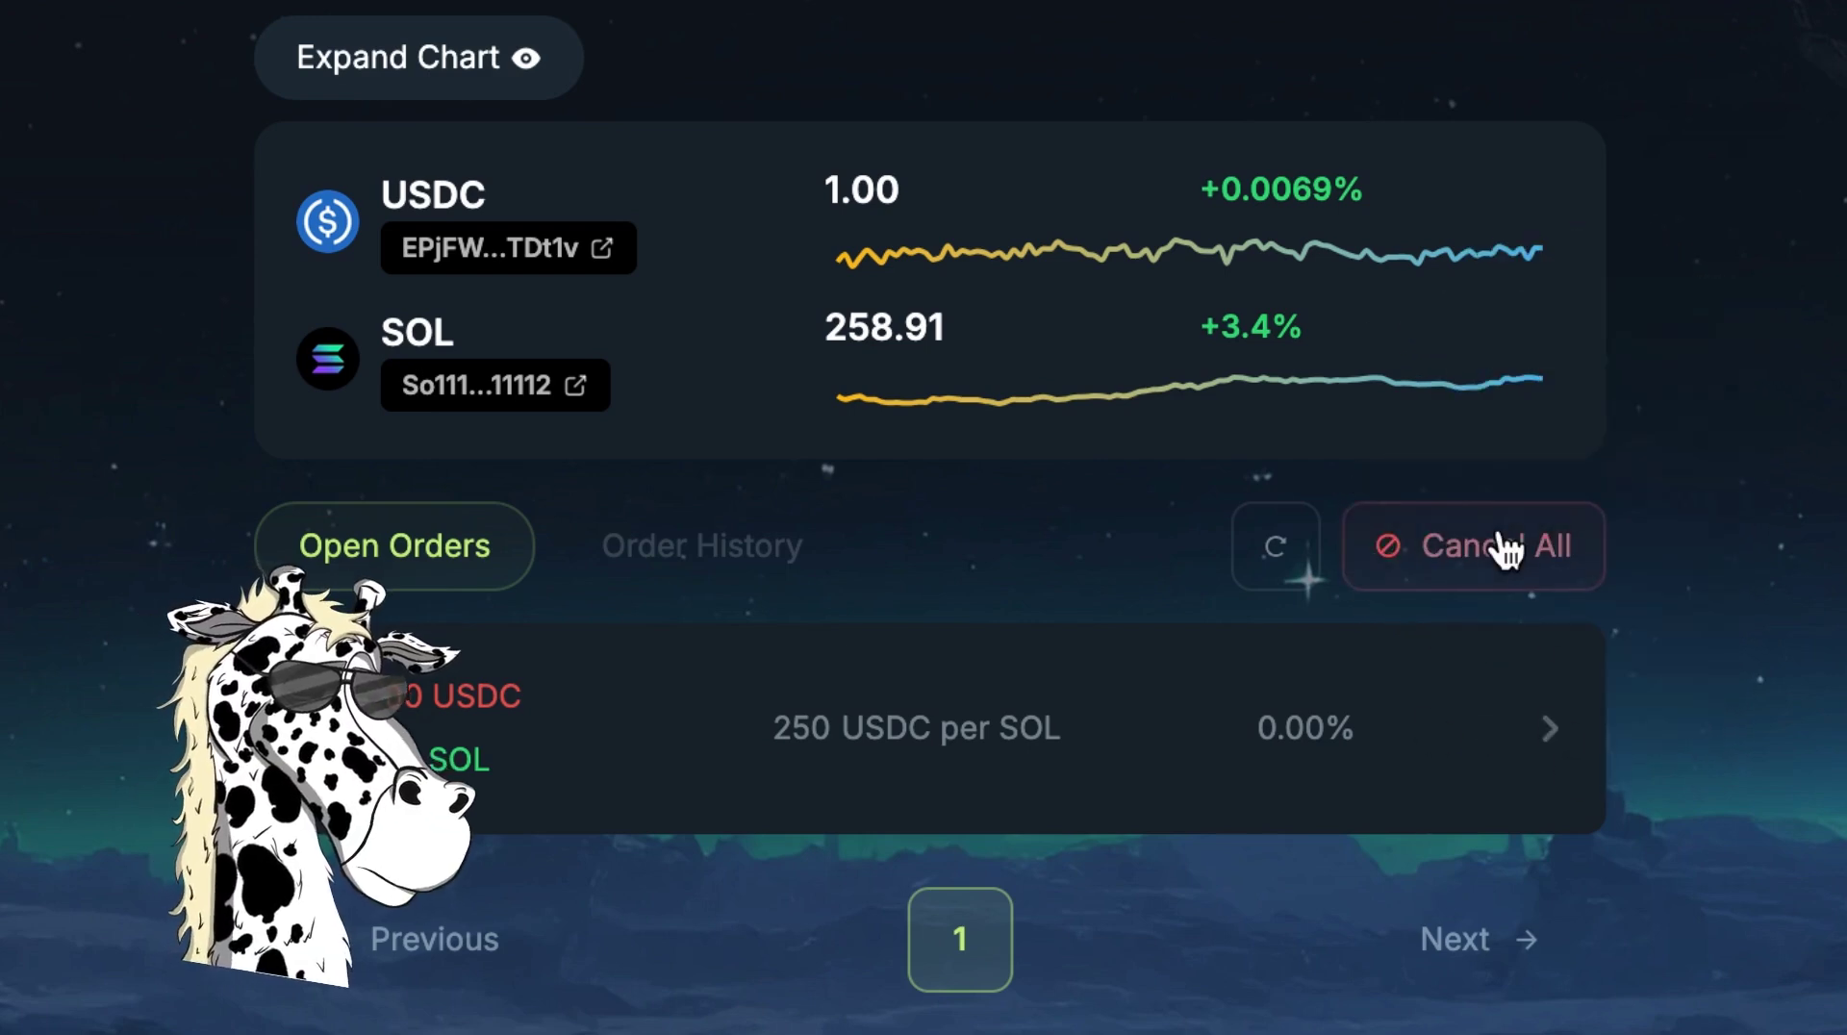
pyautogui.click(1542, 728)
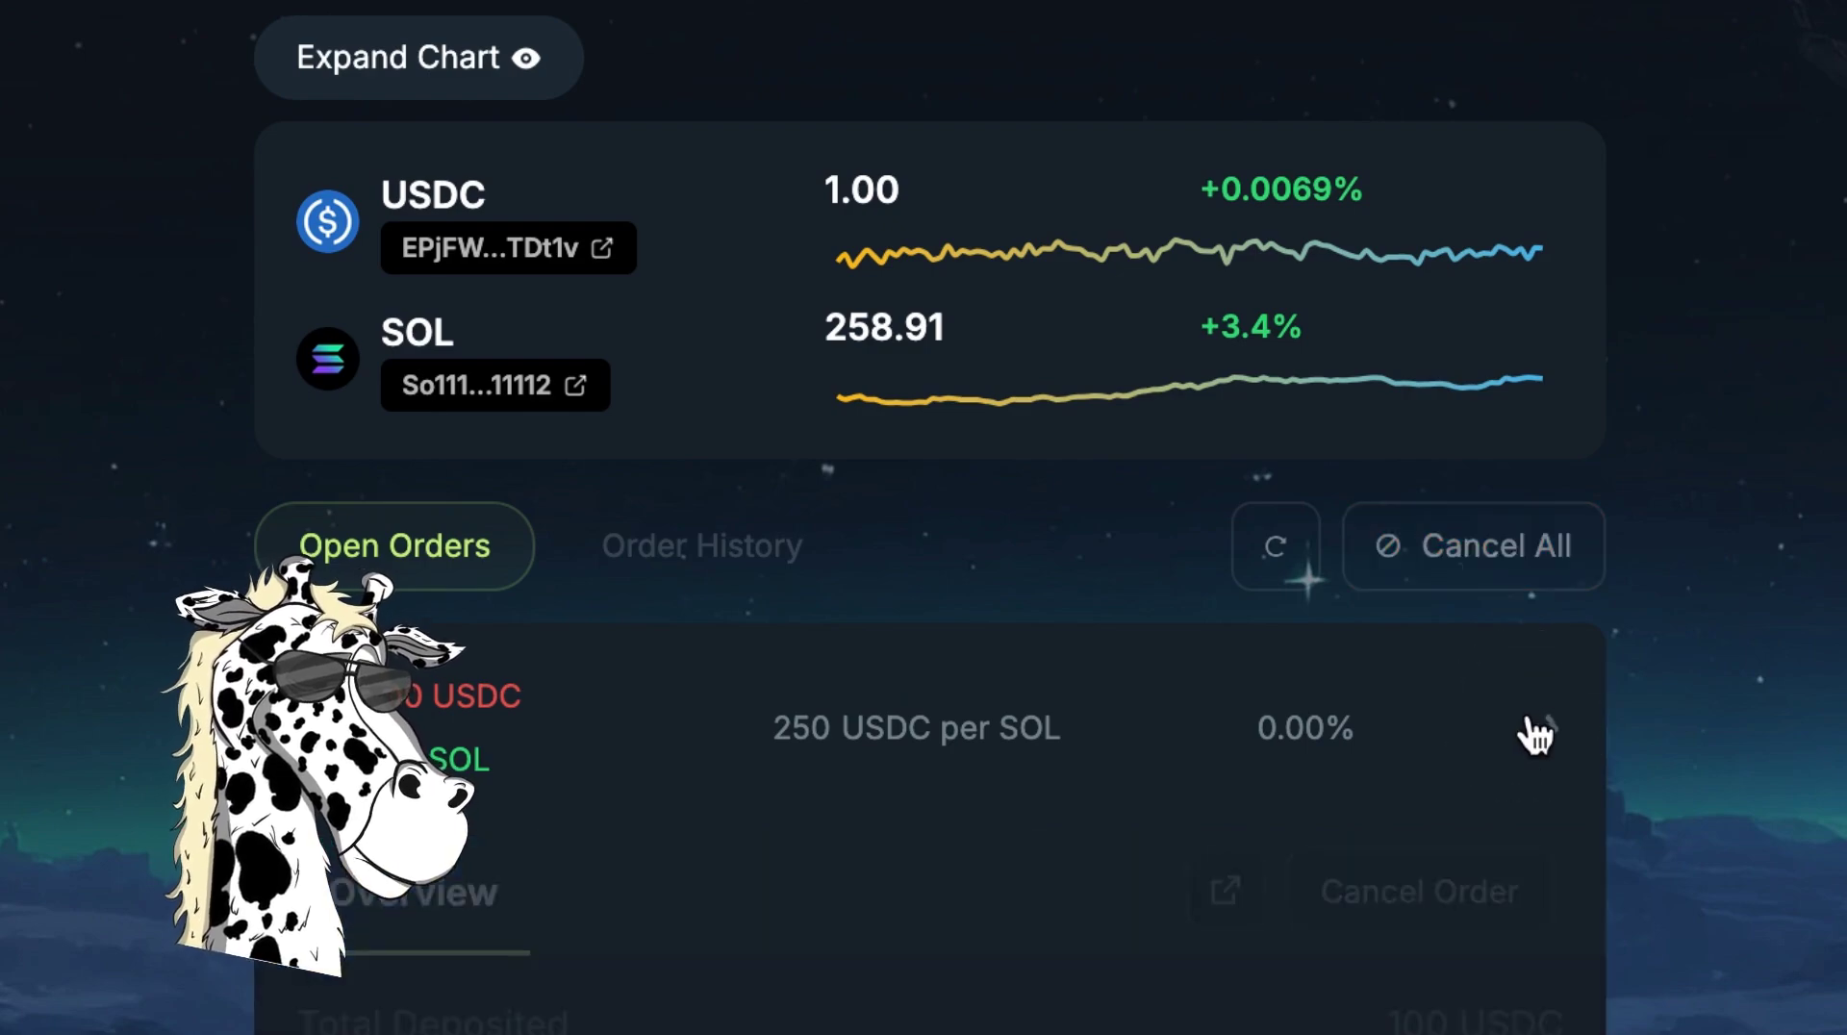
pyautogui.scroll(-5, 949, 962)
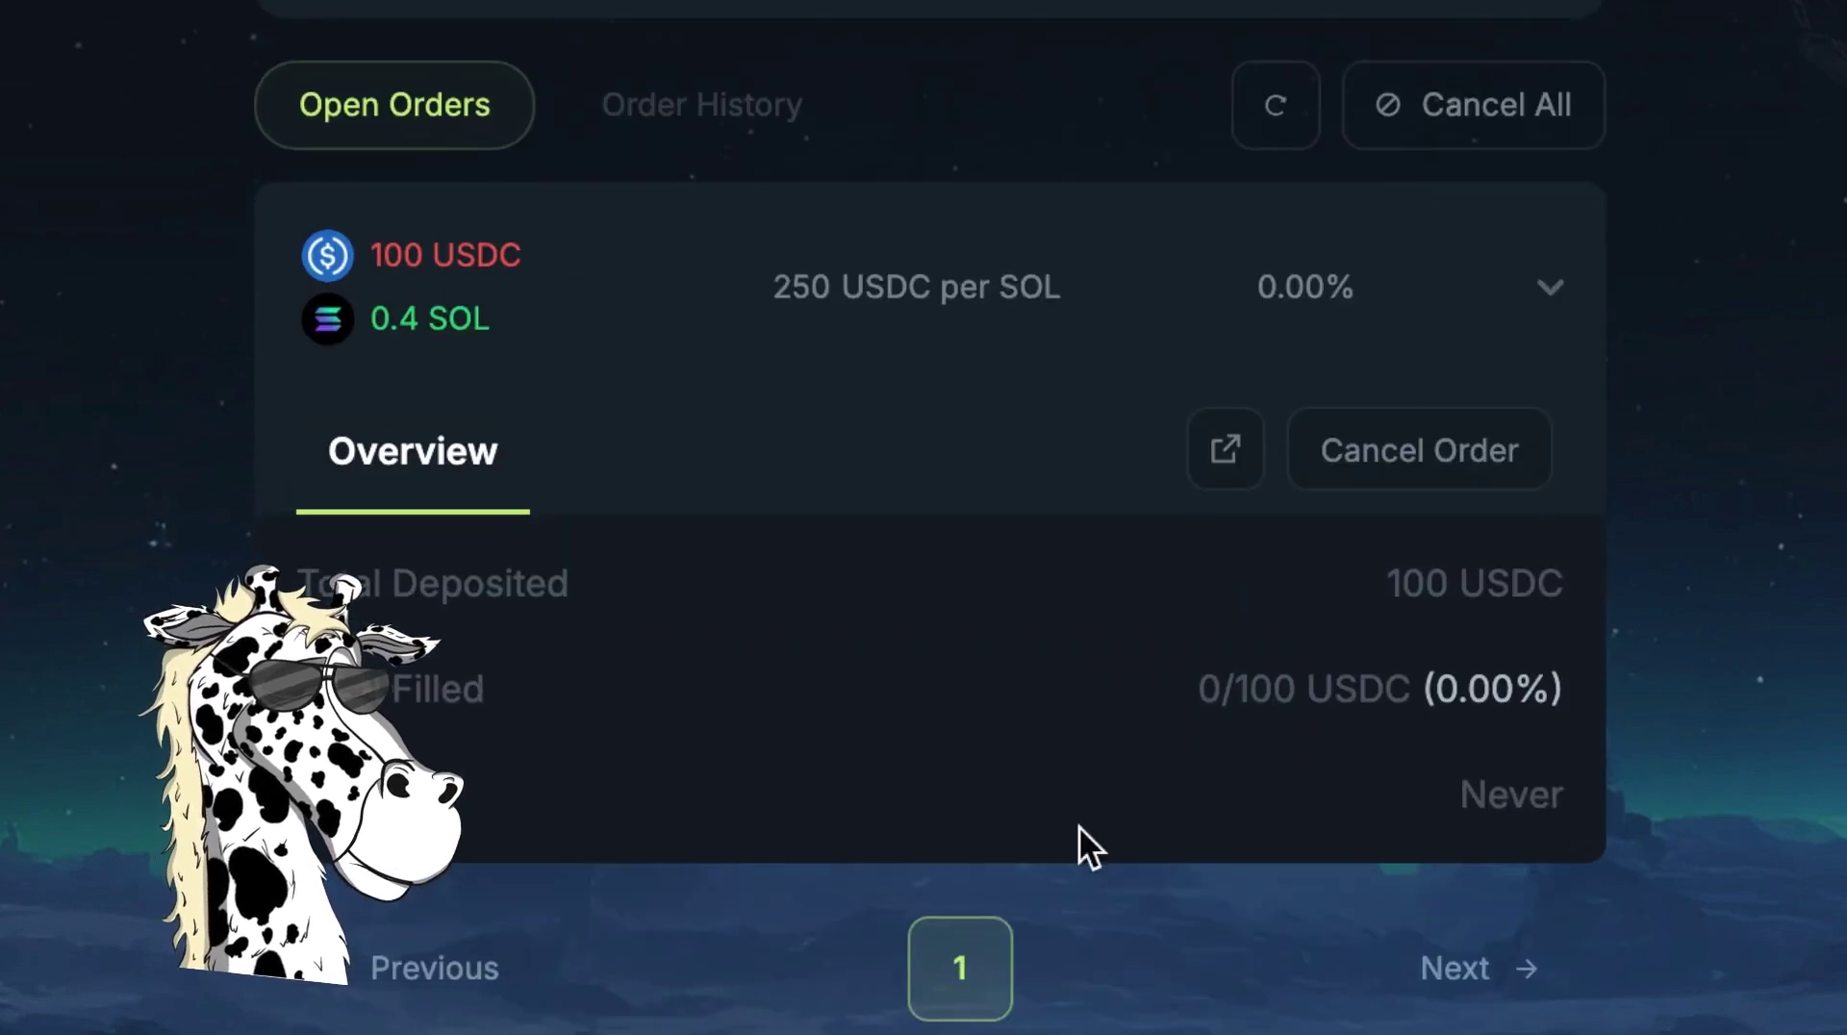
pyautogui.click(1450, 467)
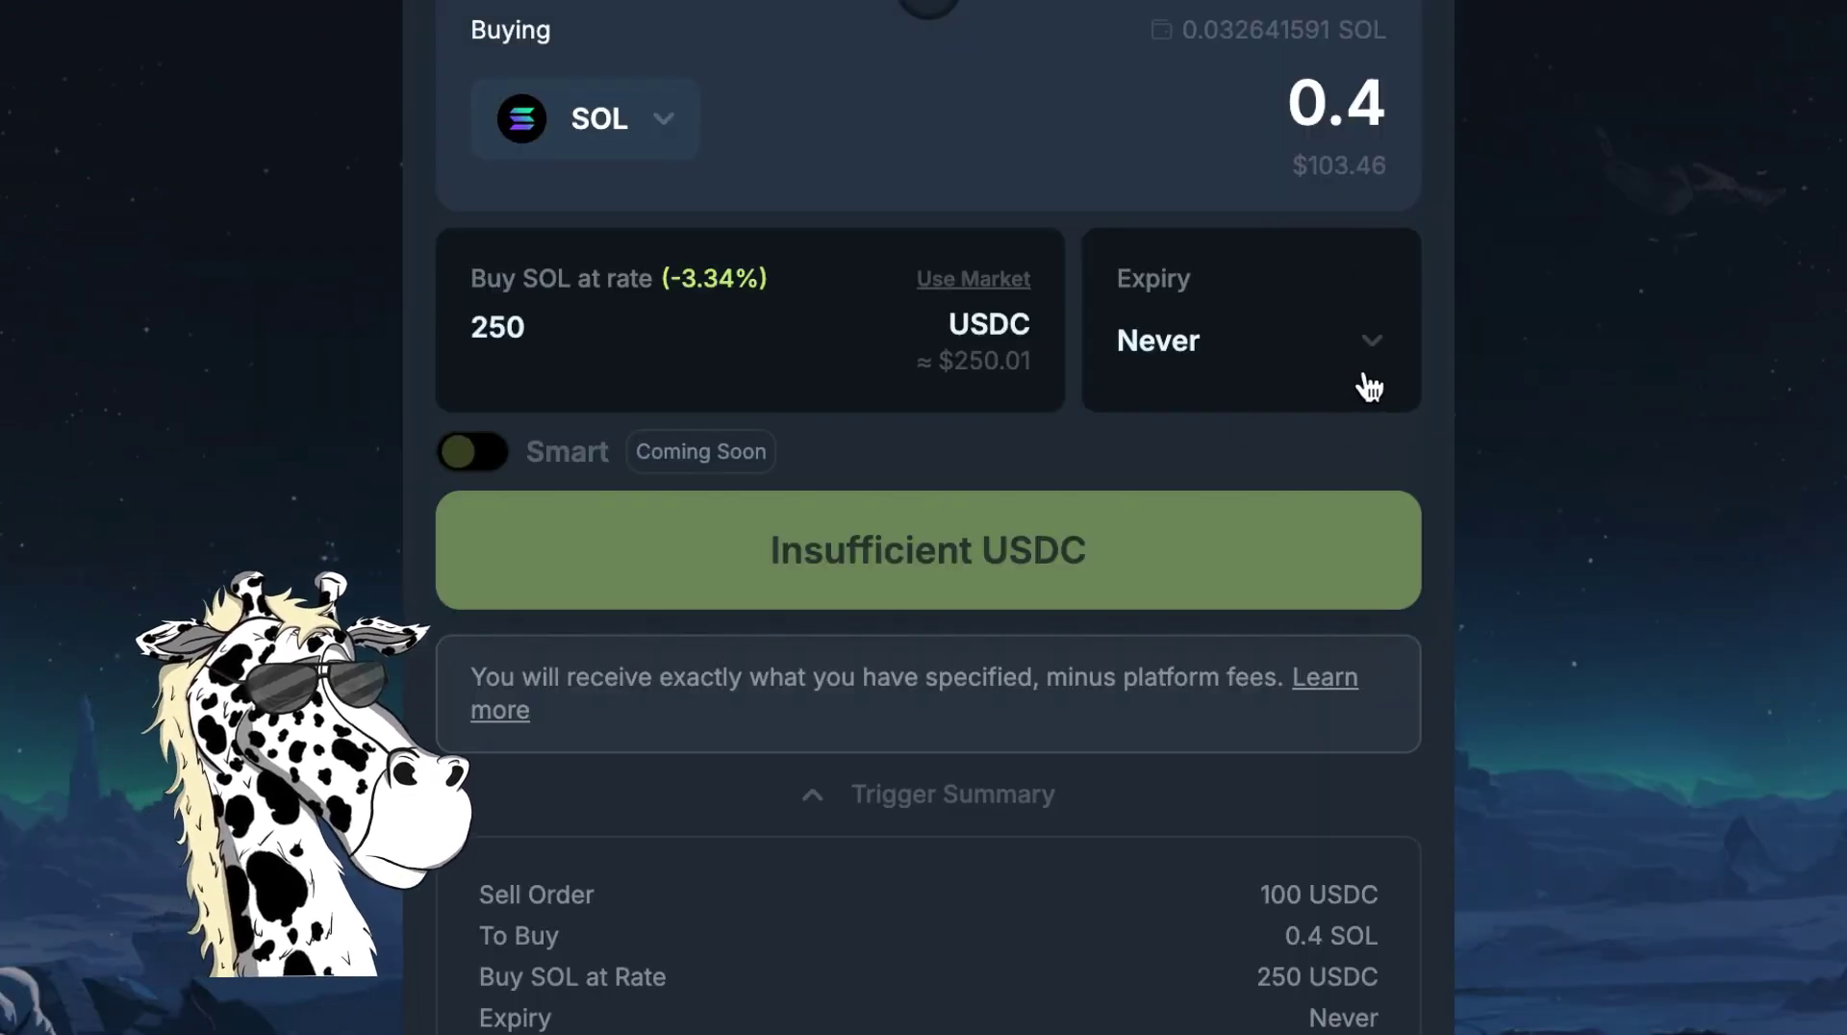
pyautogui.click(1379, 367)
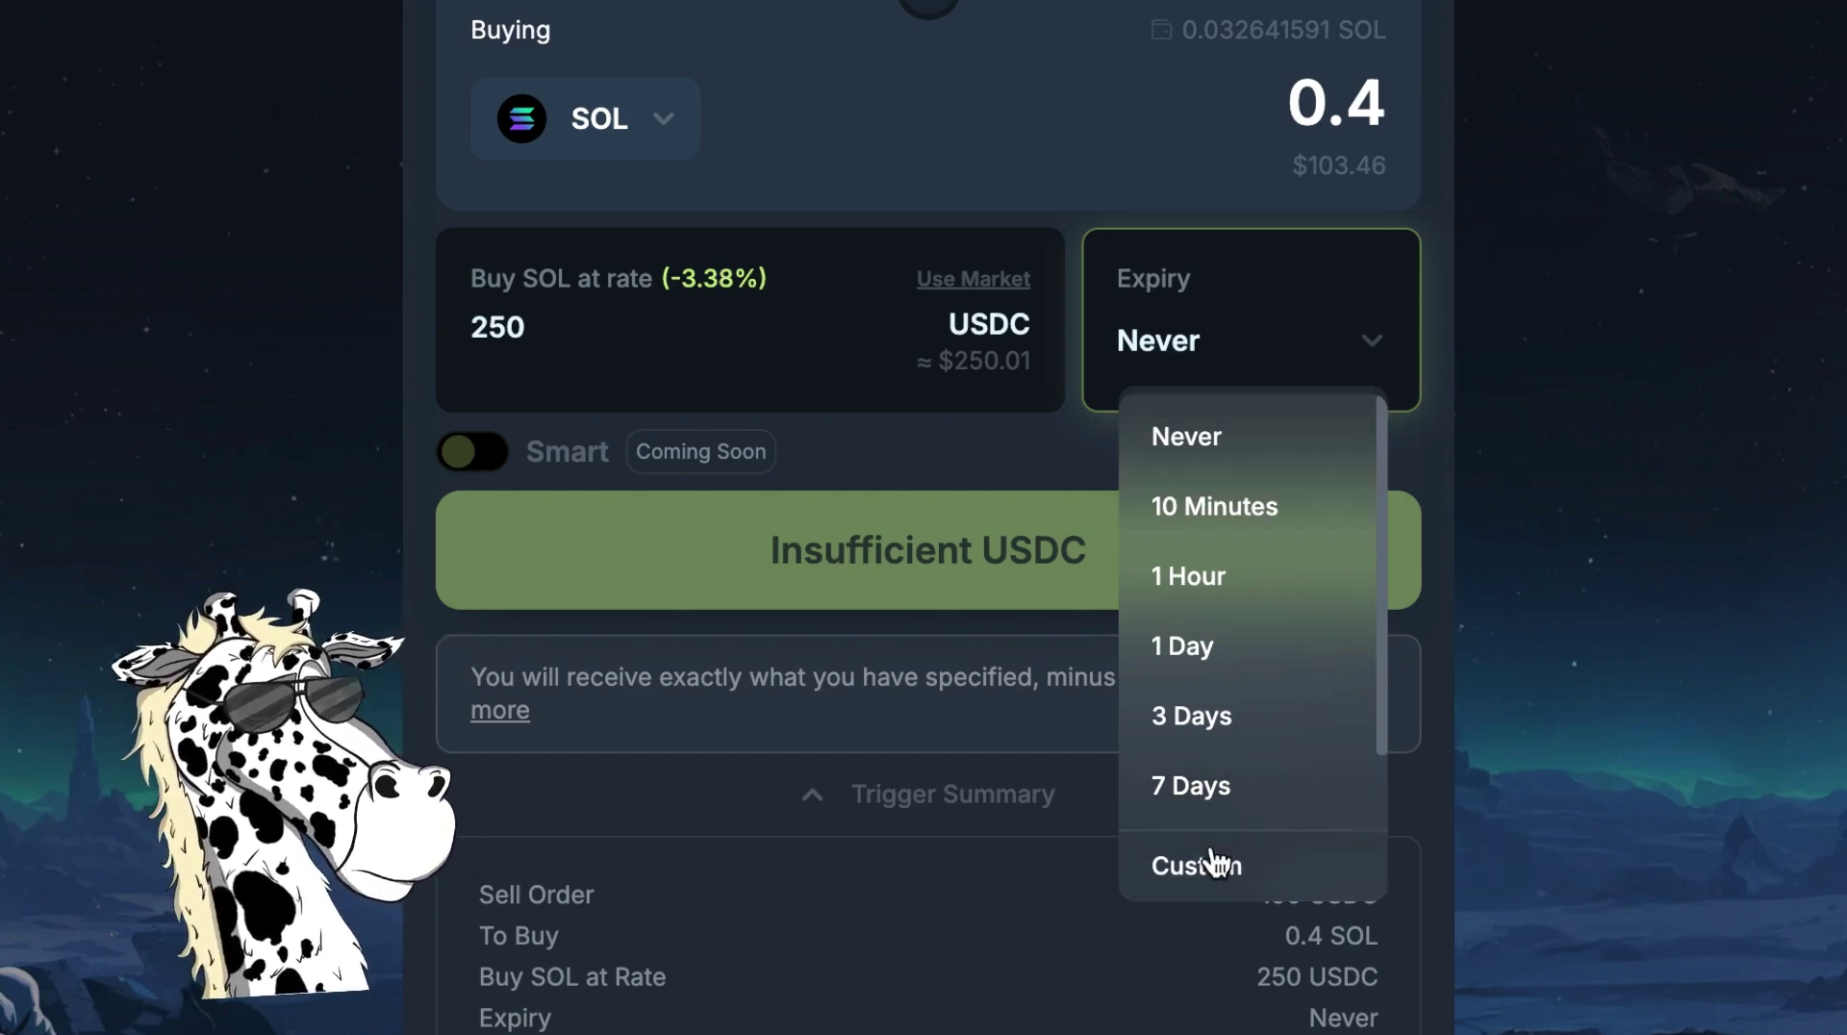
pyautogui.click(1798, 540)
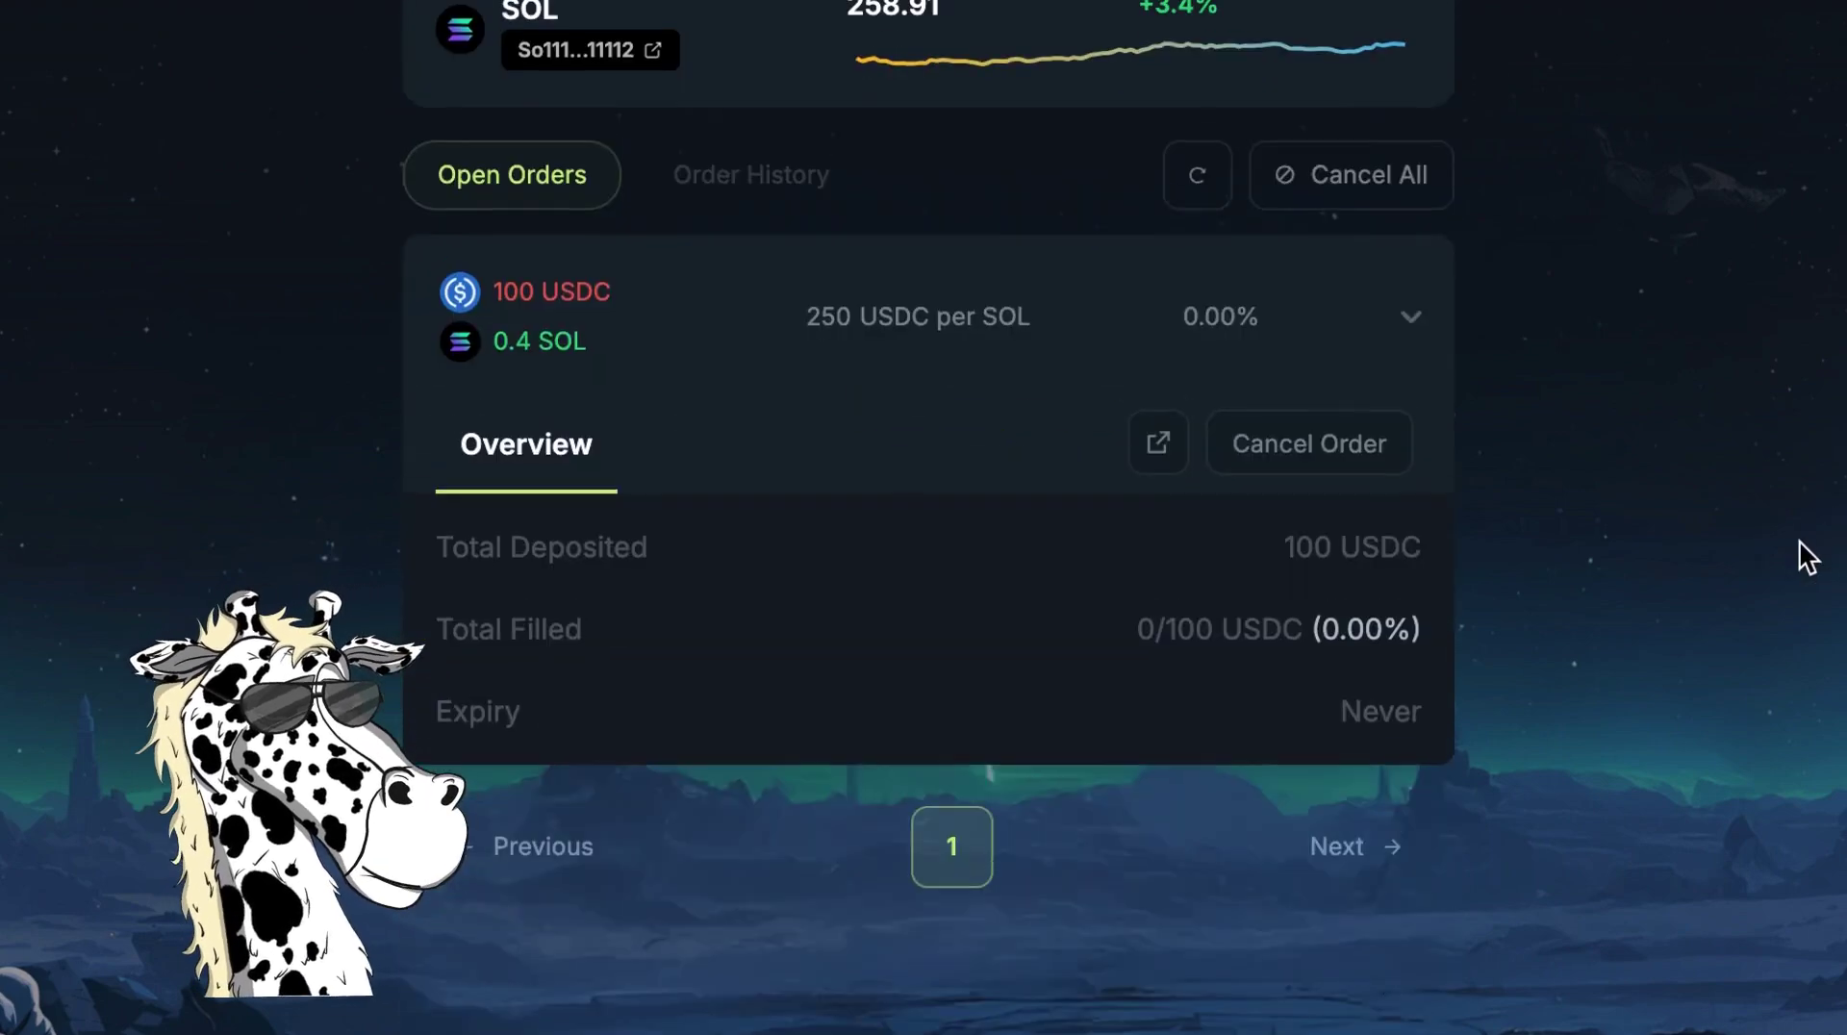
pyautogui.scroll(3, 1803, 556)
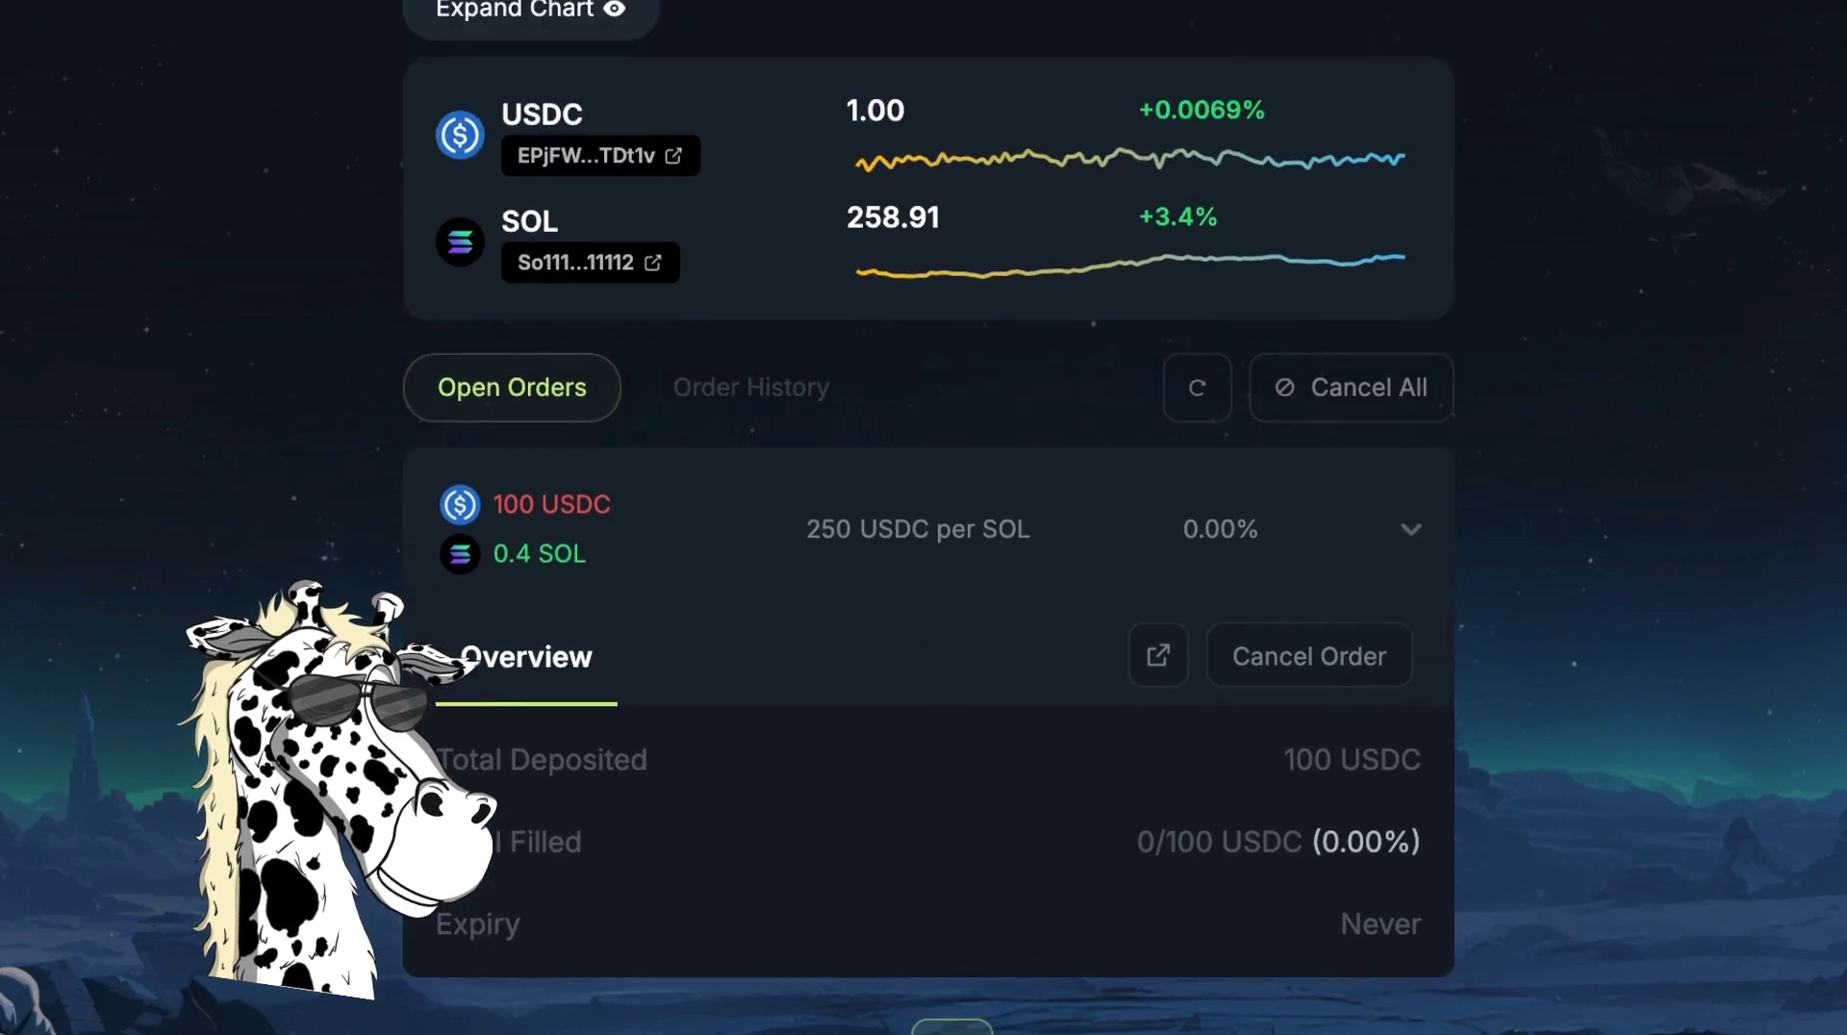
pyautogui.scroll(10, 928, 517)
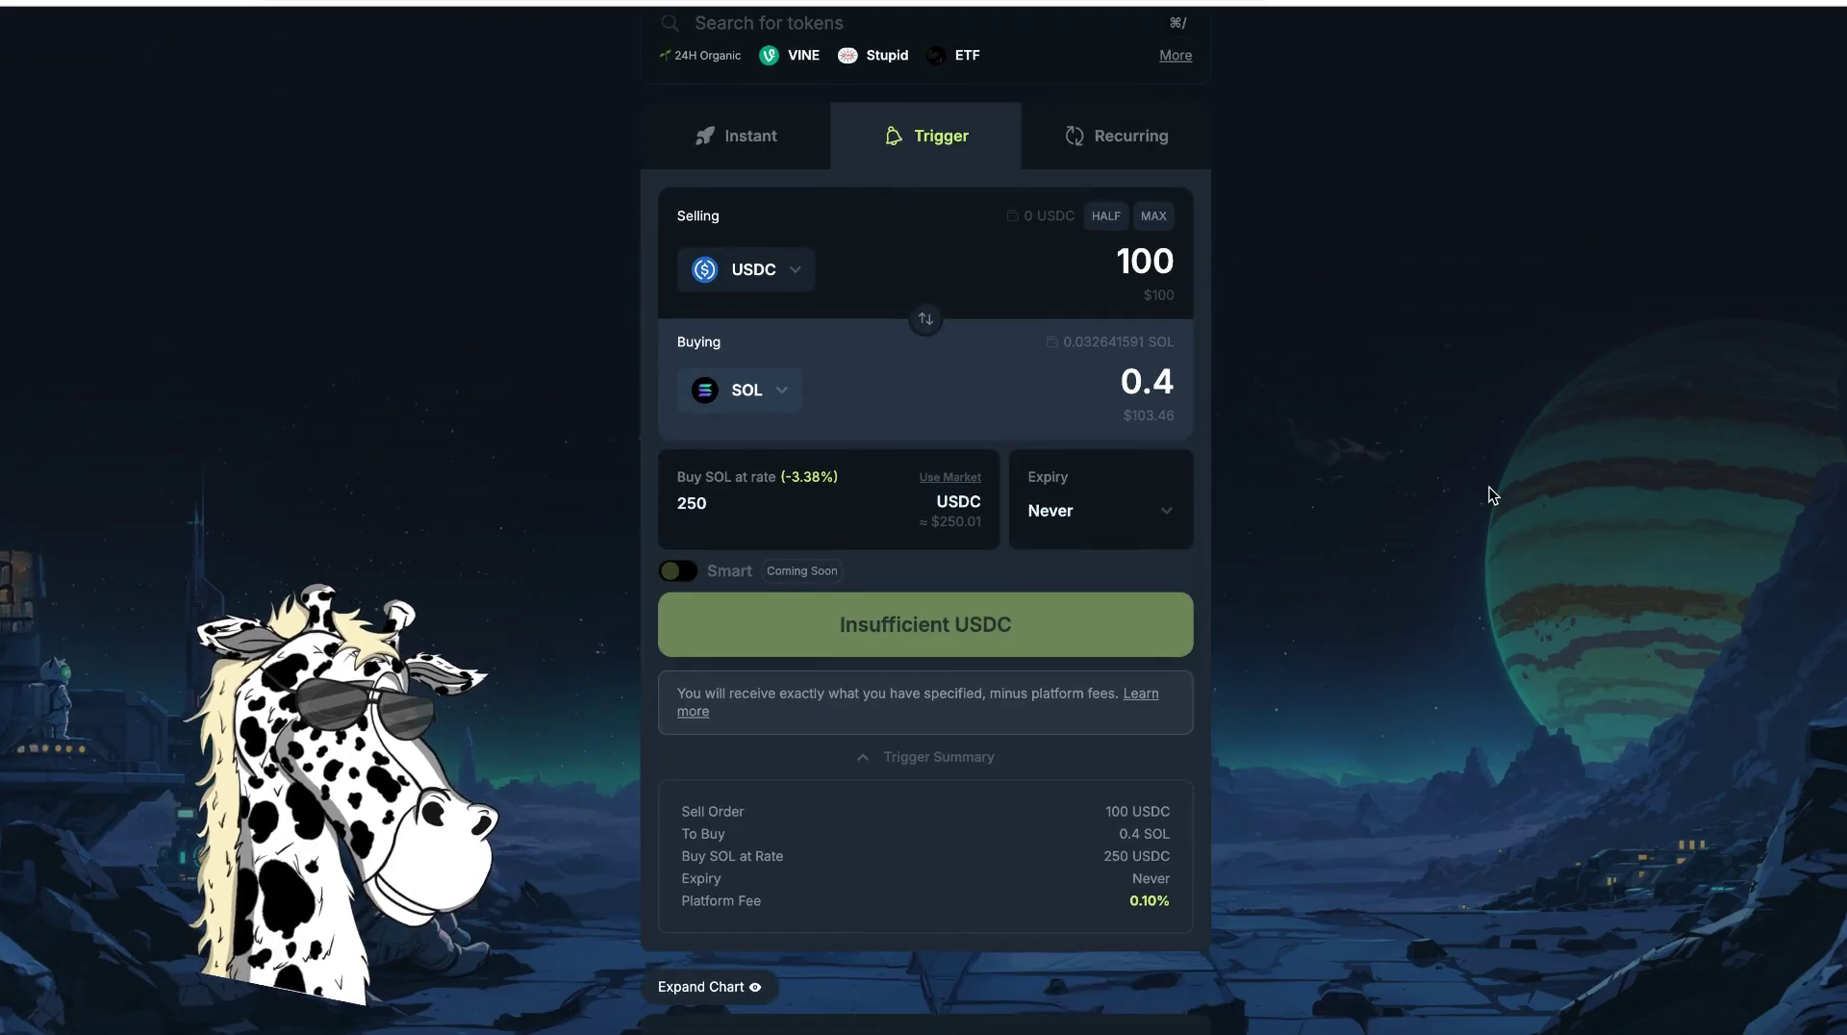
pyautogui.scroll(-2, 1488, 486)
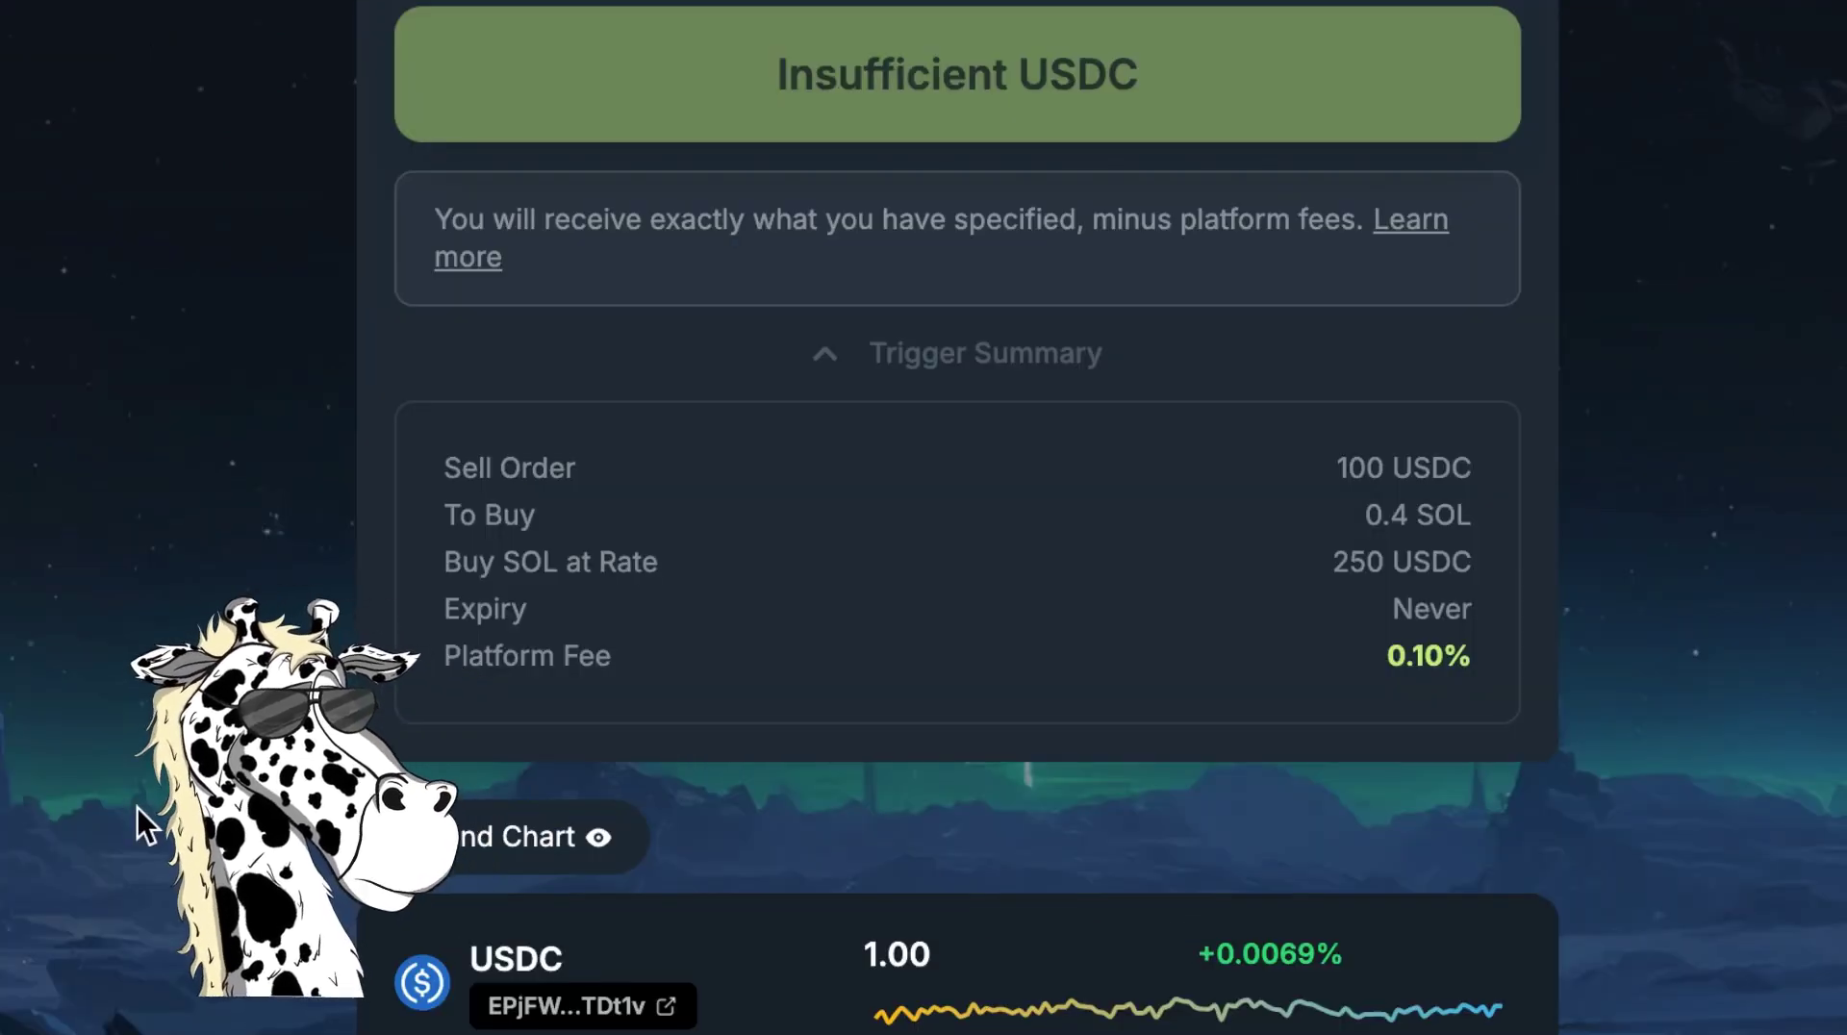
pyautogui.scroll(-4, 136, 807)
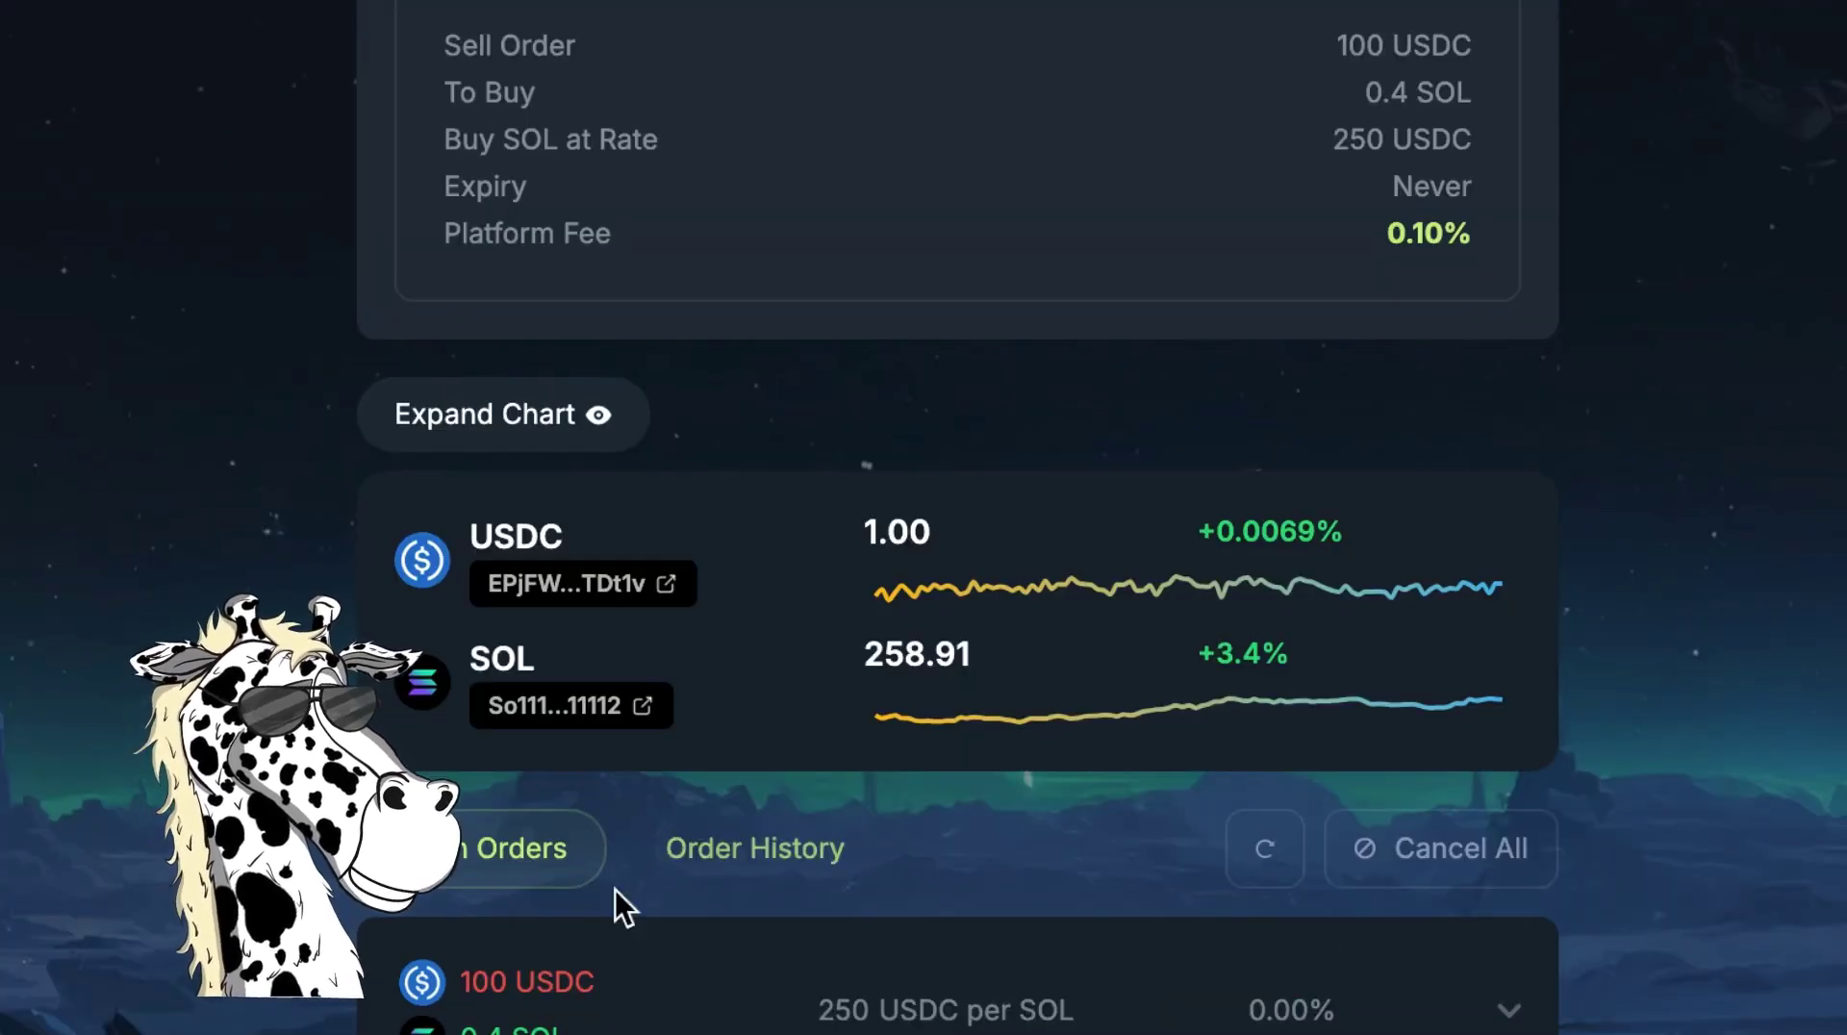
# - Expand the SOL/USDC price chart and zoom its time range in and out
pyautogui.click(544, 437)
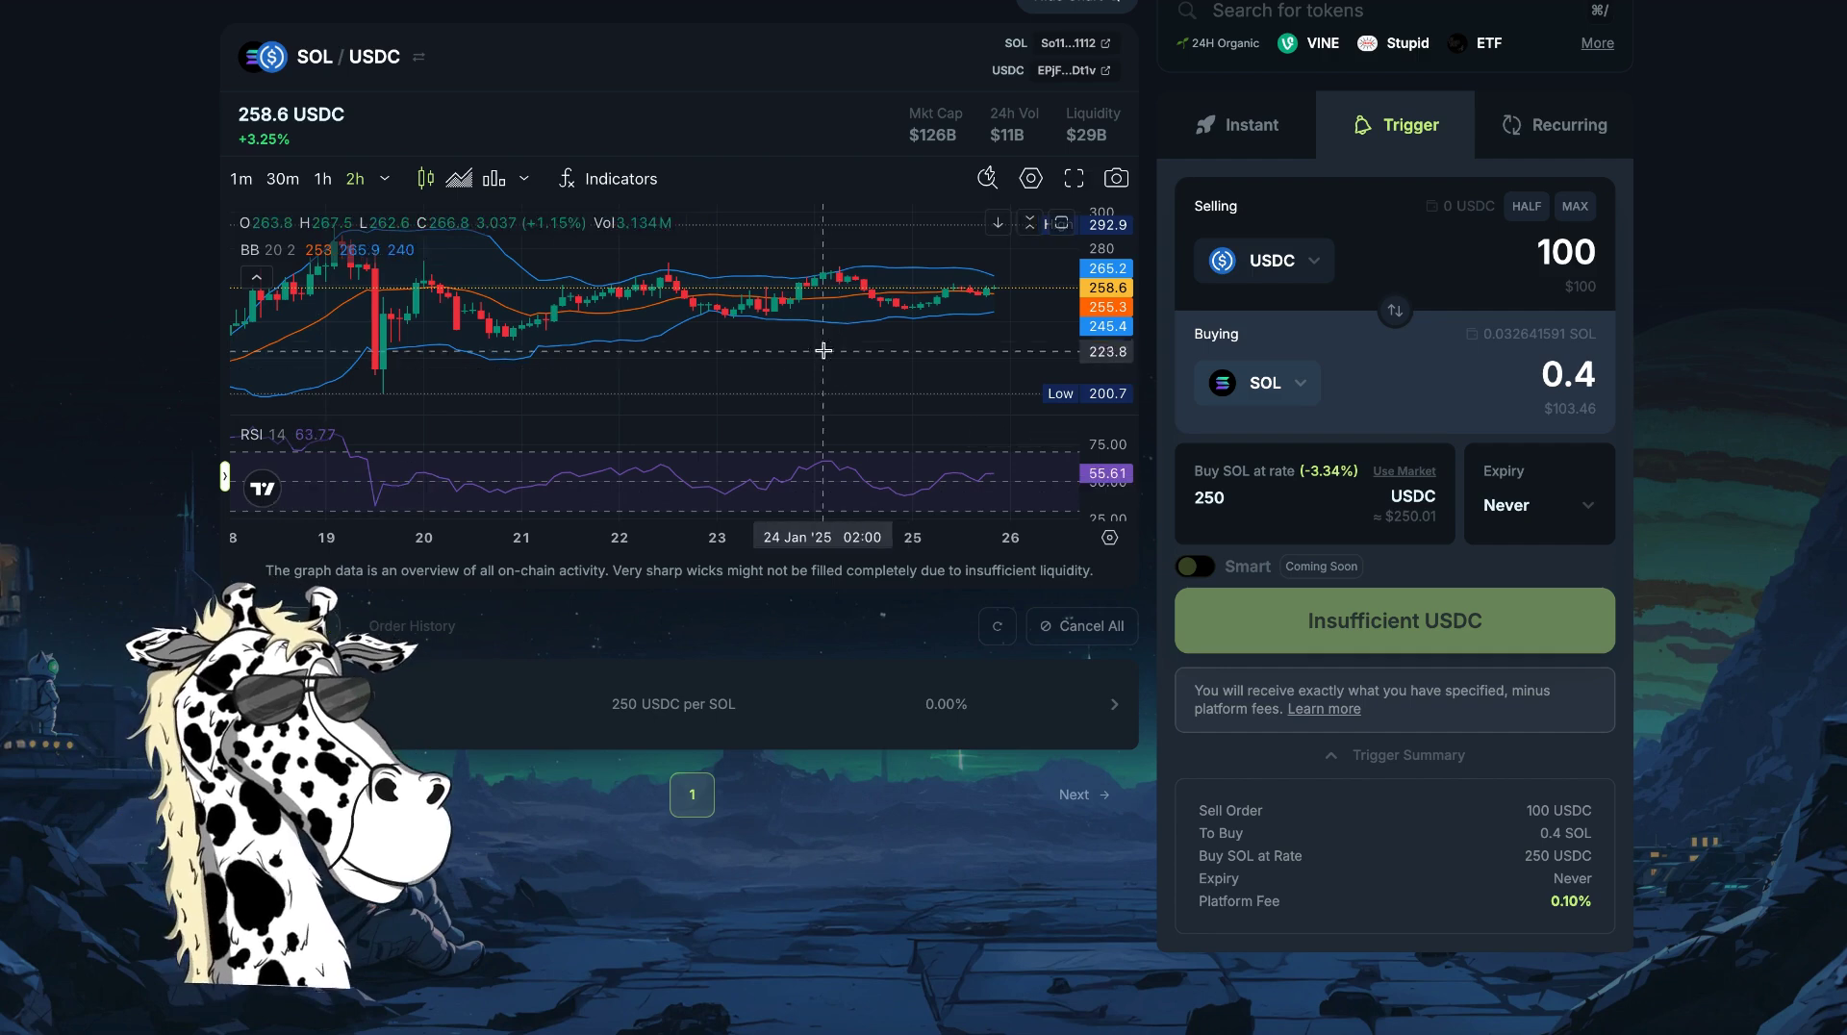
pyautogui.scroll(-5, 493, 324)
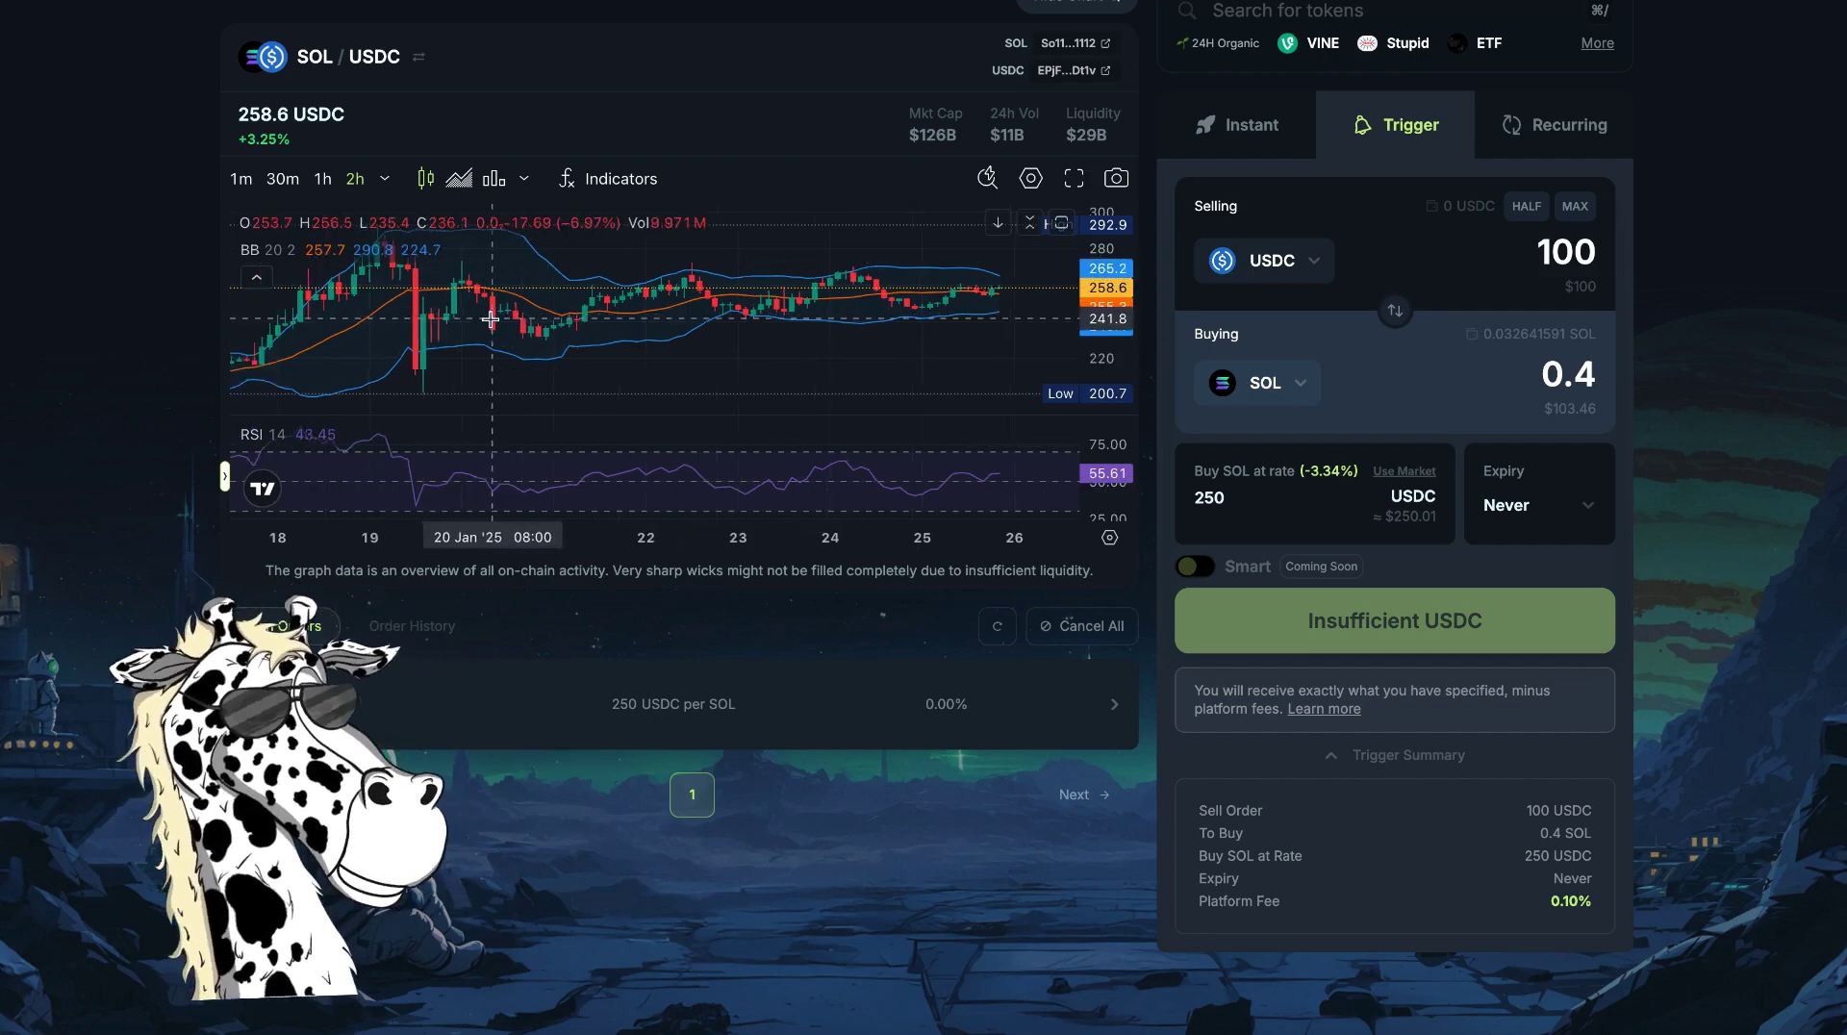
pyautogui.scroll(-5, 493, 324)
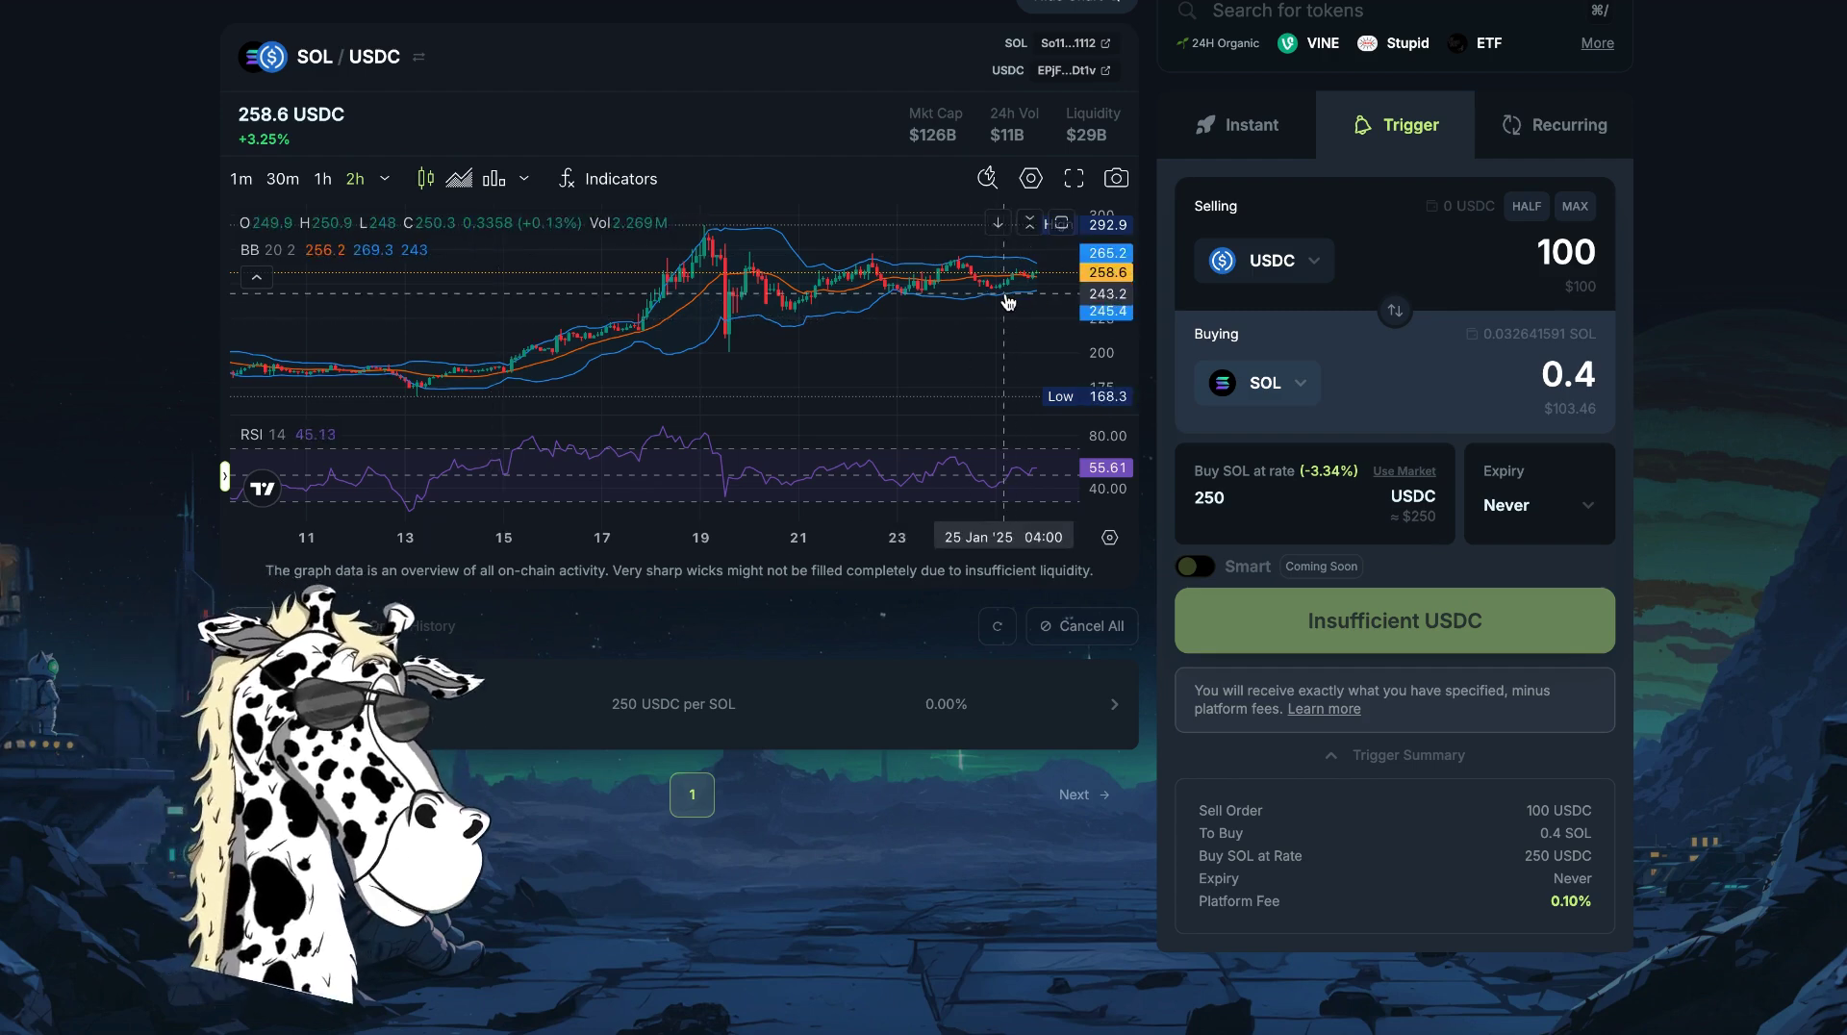
pyautogui.scroll(5, 1008, 302)
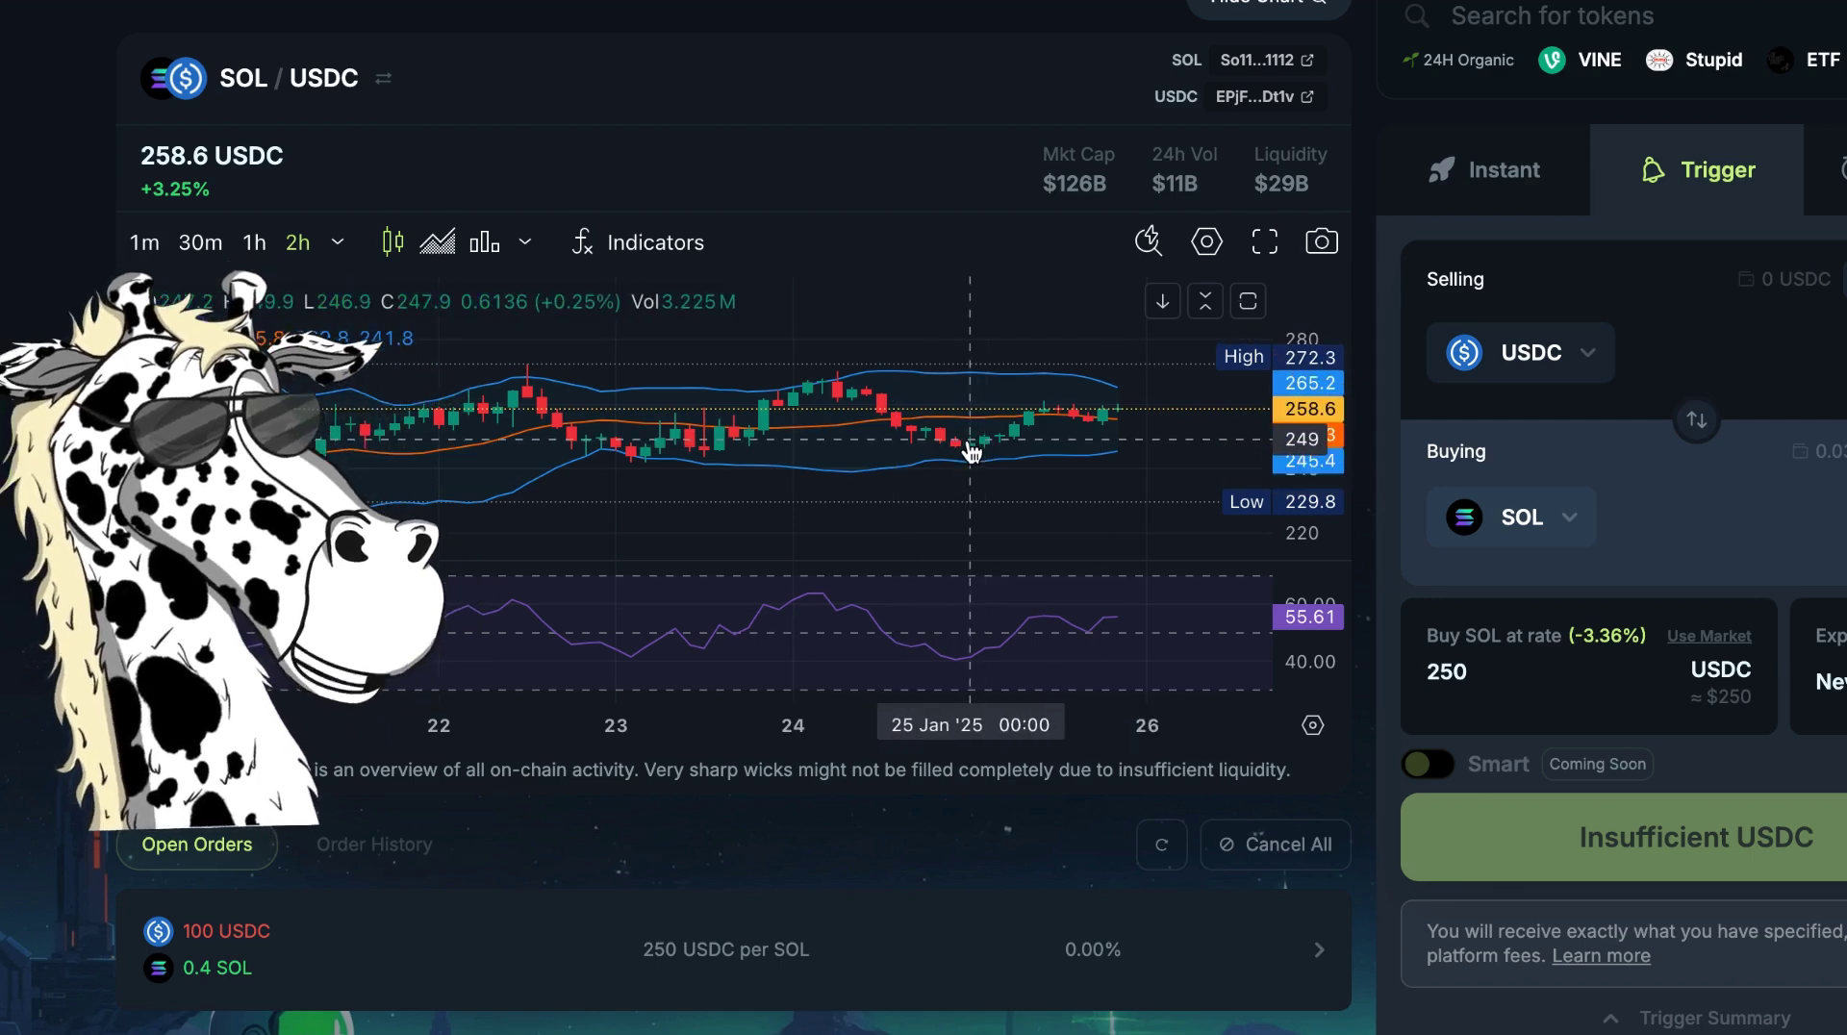